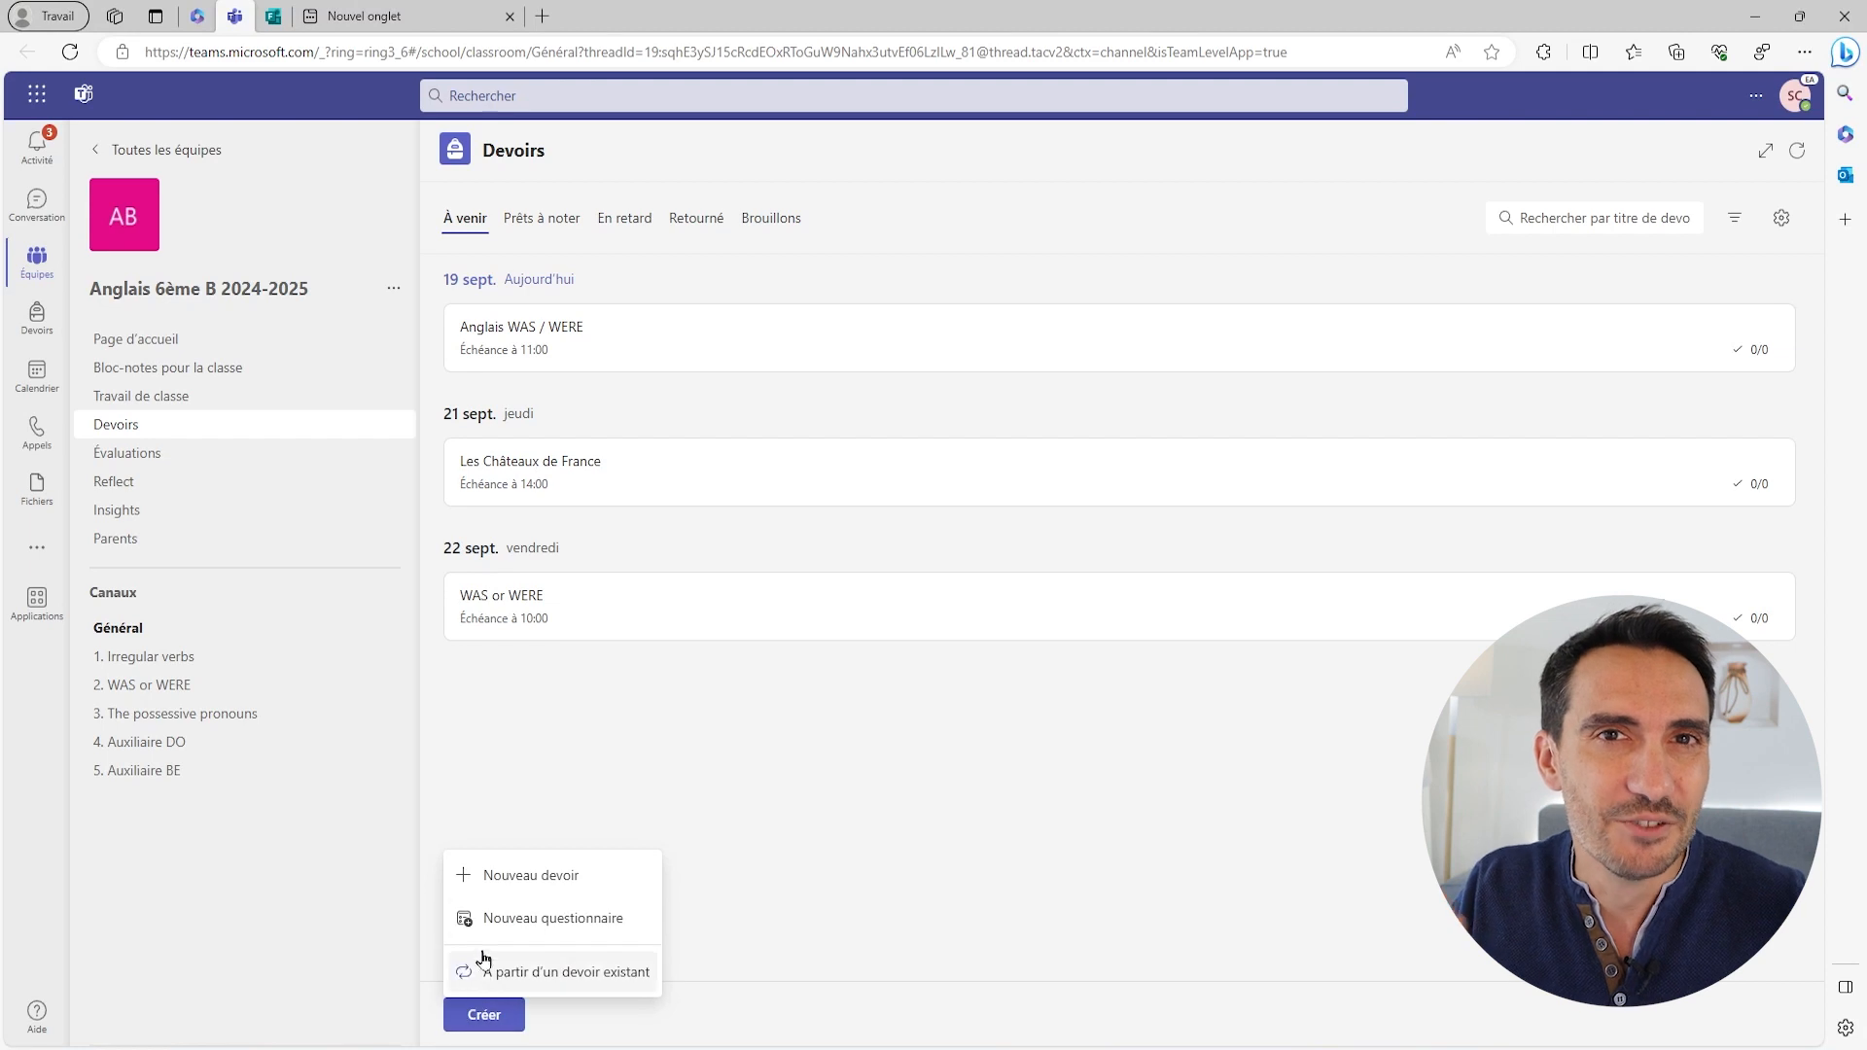
- Start a new questionnaire assignment, browse the Favoris and Mes questionnaires lists, and search the questionnaires for "gra"
click(496, 919)
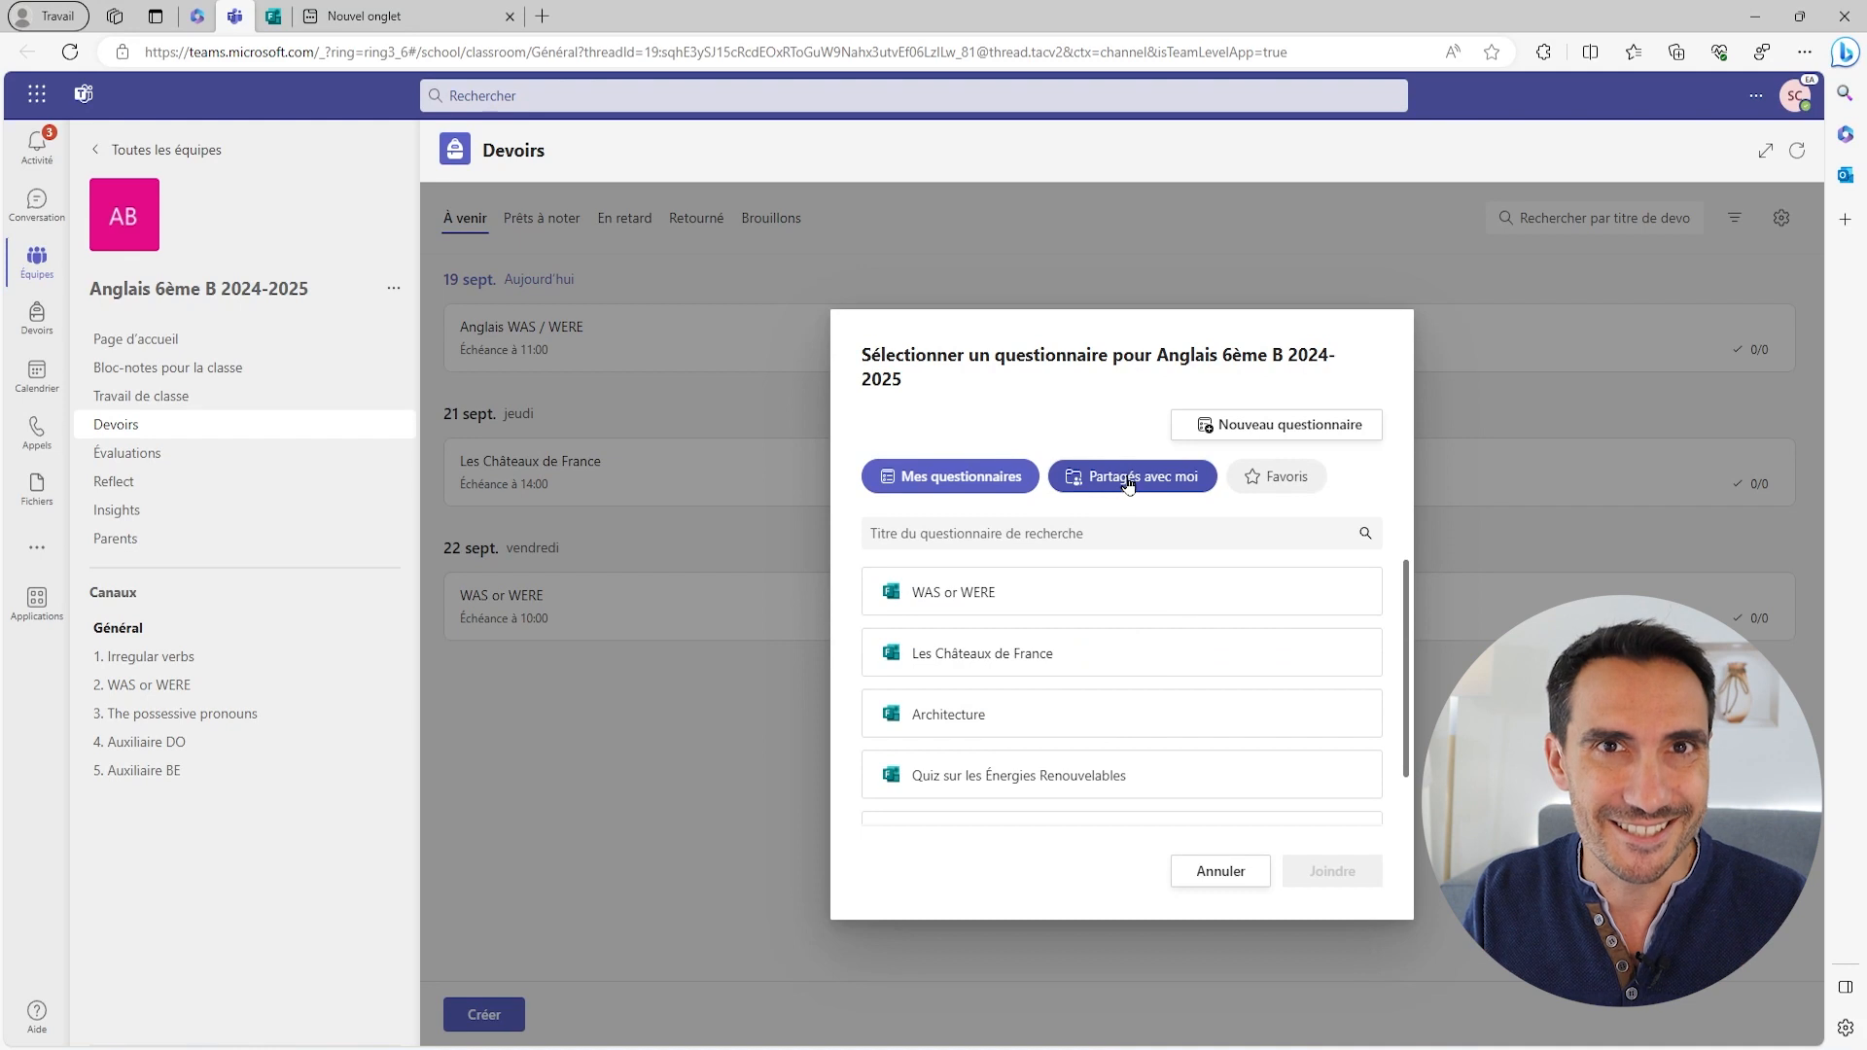
click(1303, 494)
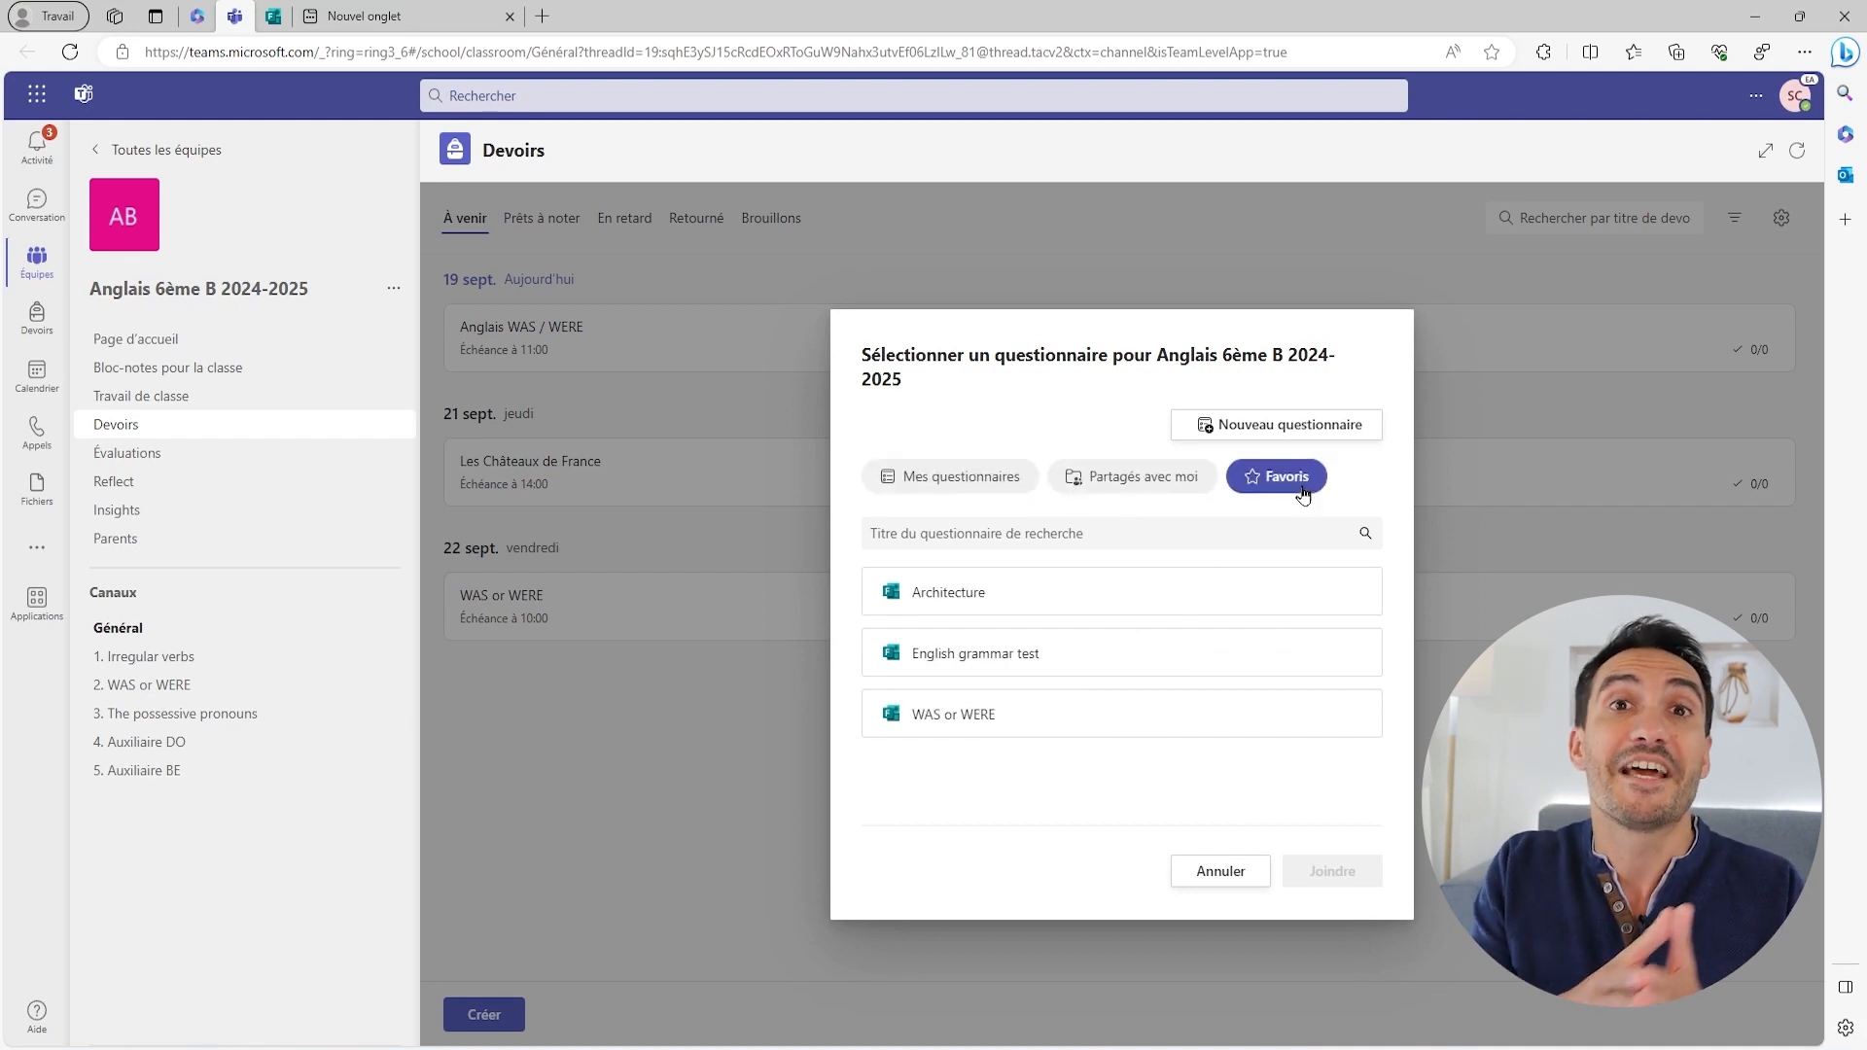
click(969, 484)
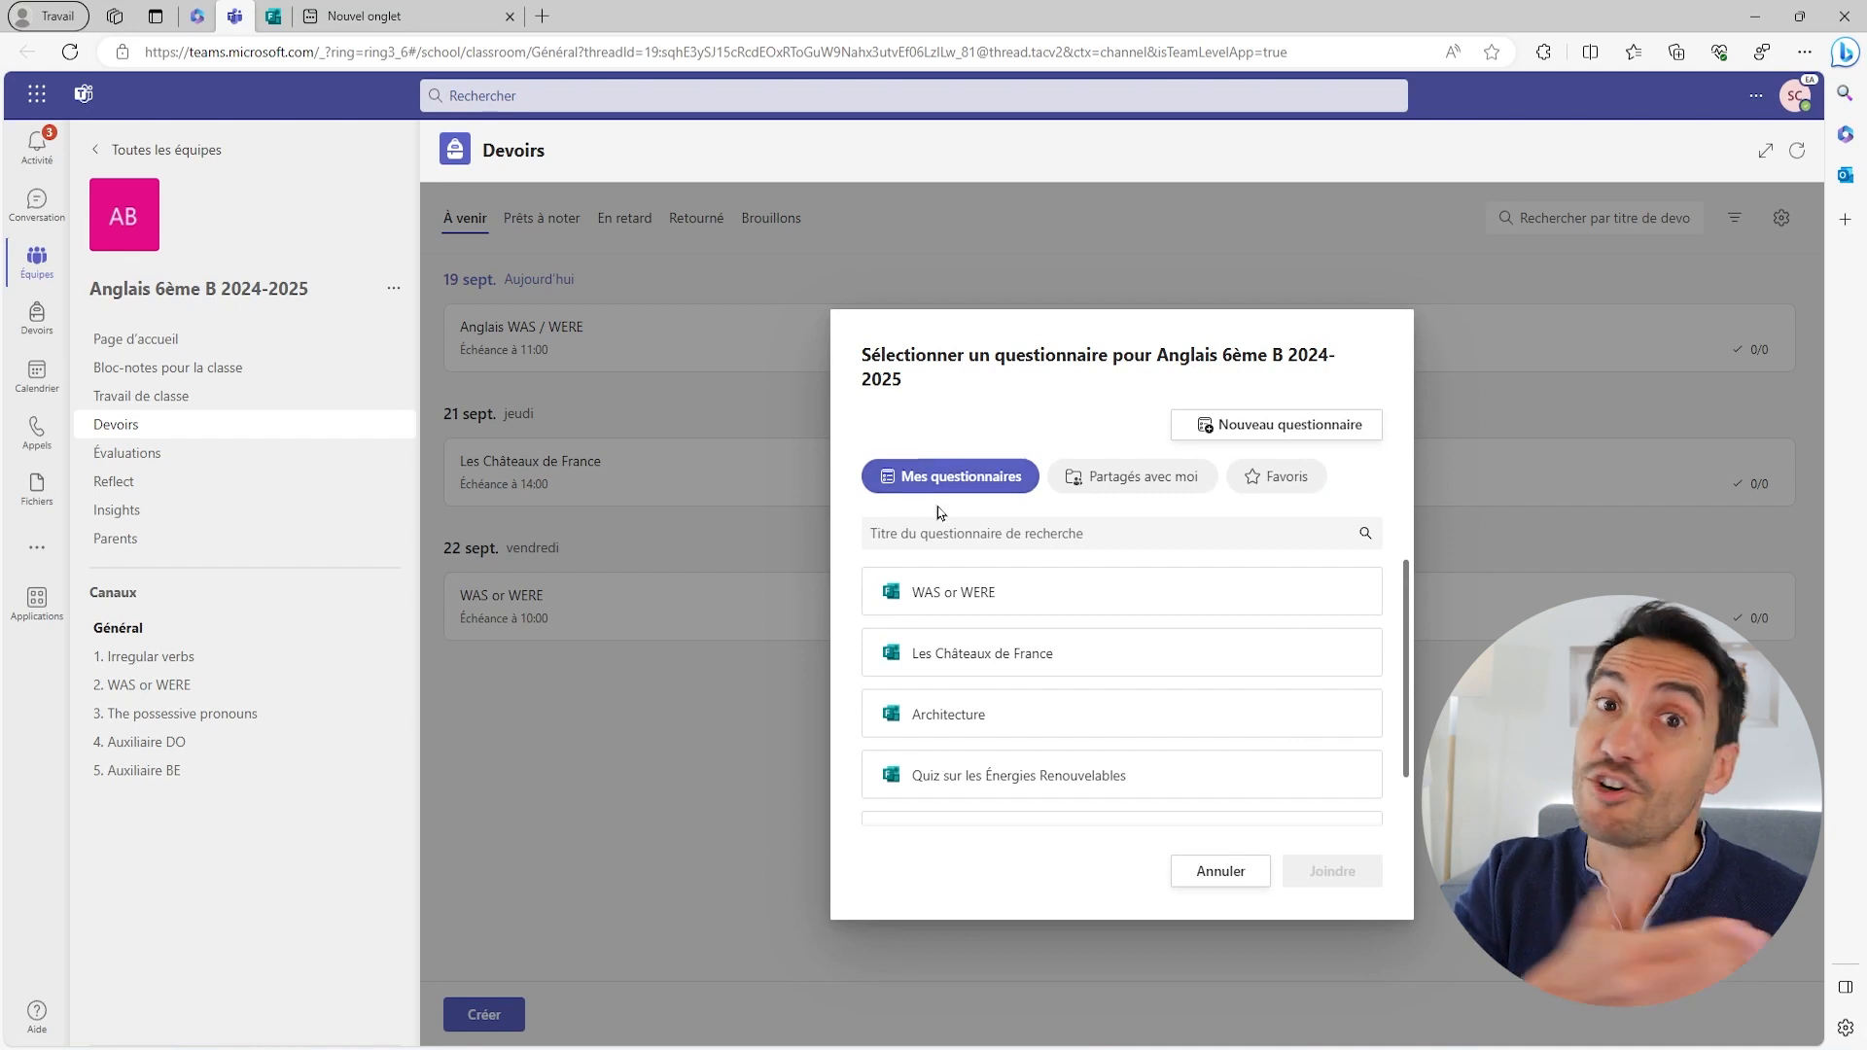
click(911, 528)
text(gra)
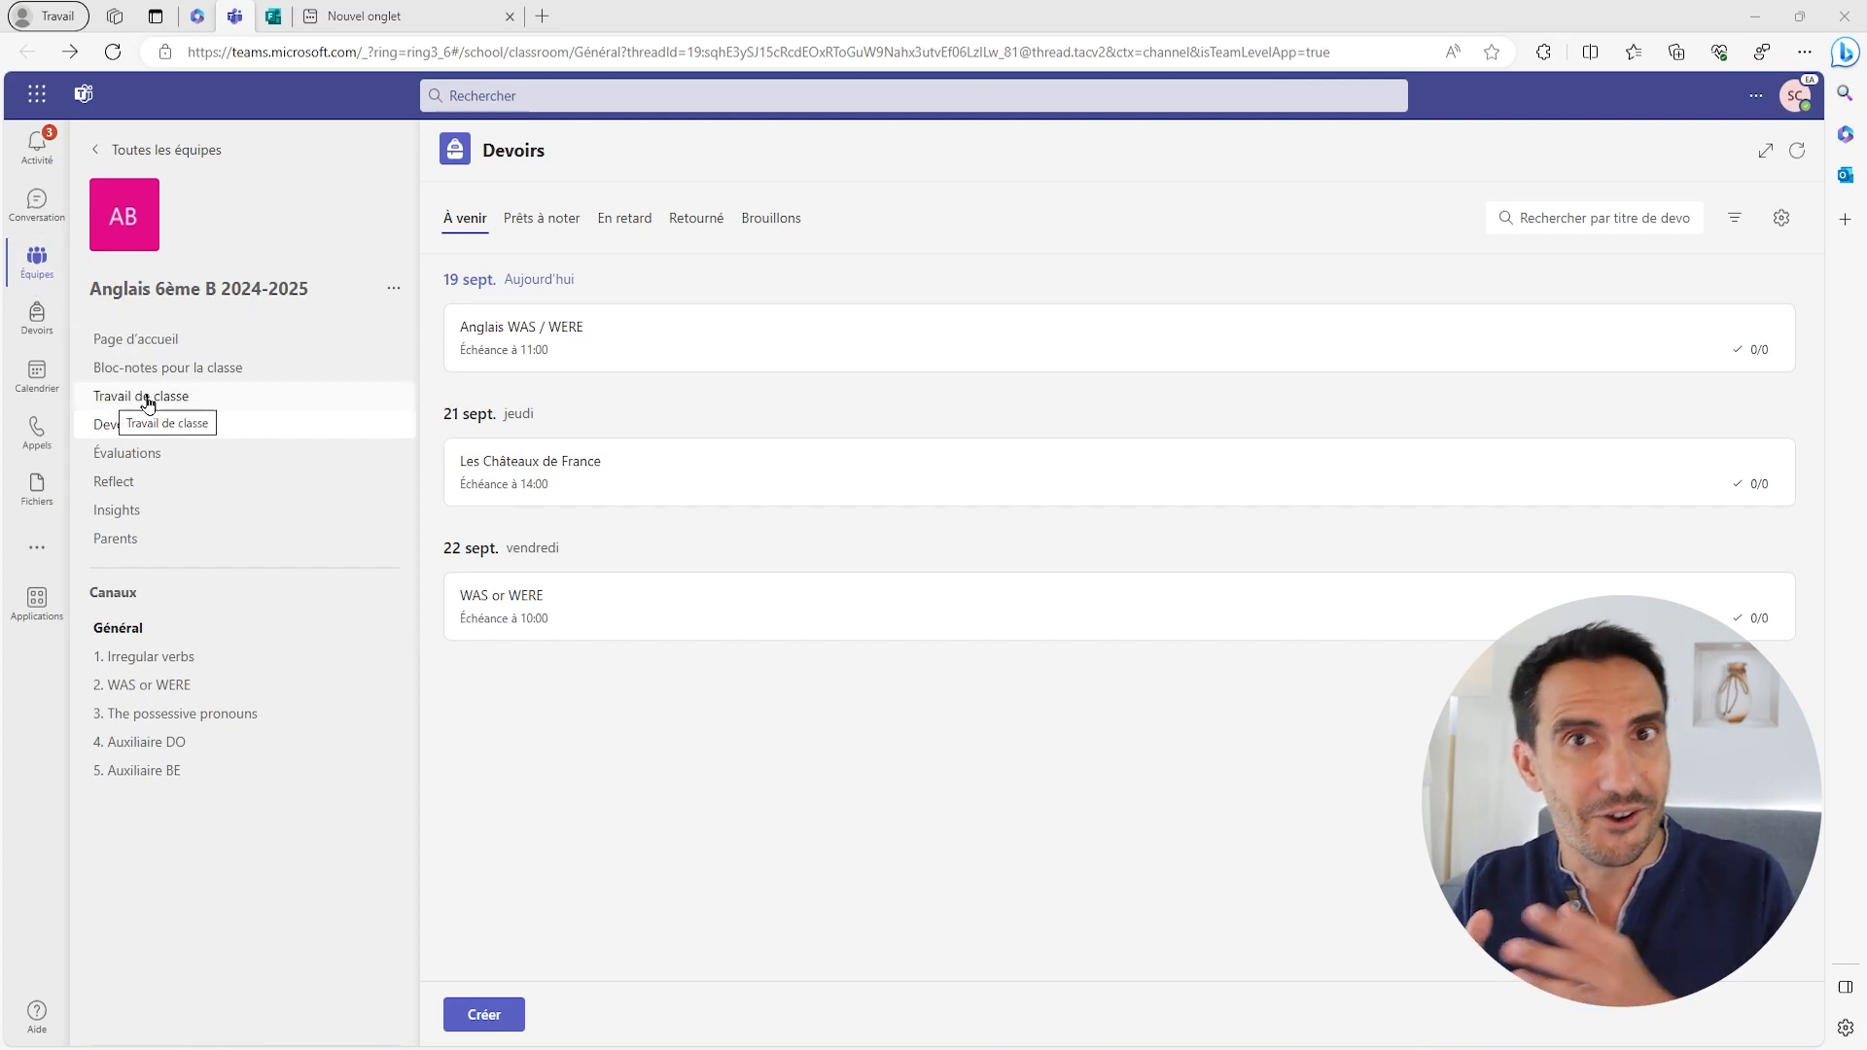
- In Travail de classe, move "Exercice verbes irréguliers" above "liste-verbes-irreguliers" in the Anglais 6ème VERBES IRREGULIERS module and open its options
click(169, 401)
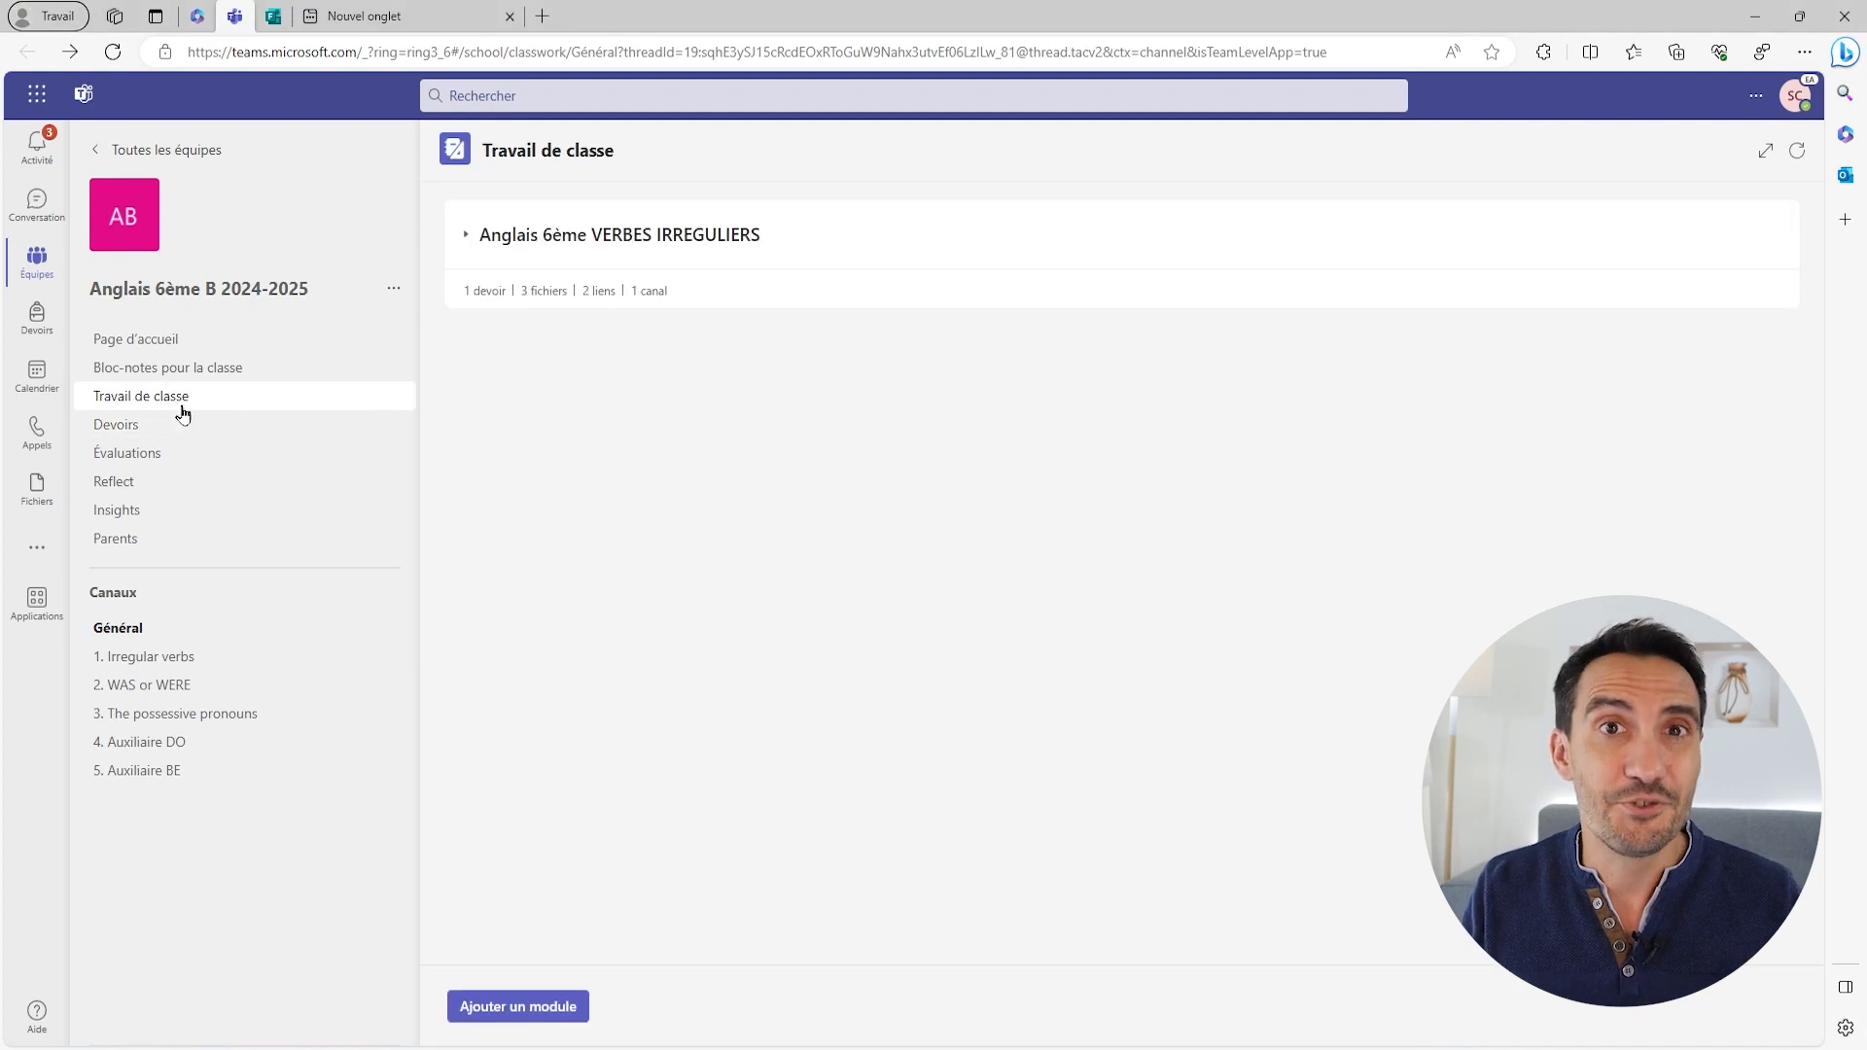
click(924, 245)
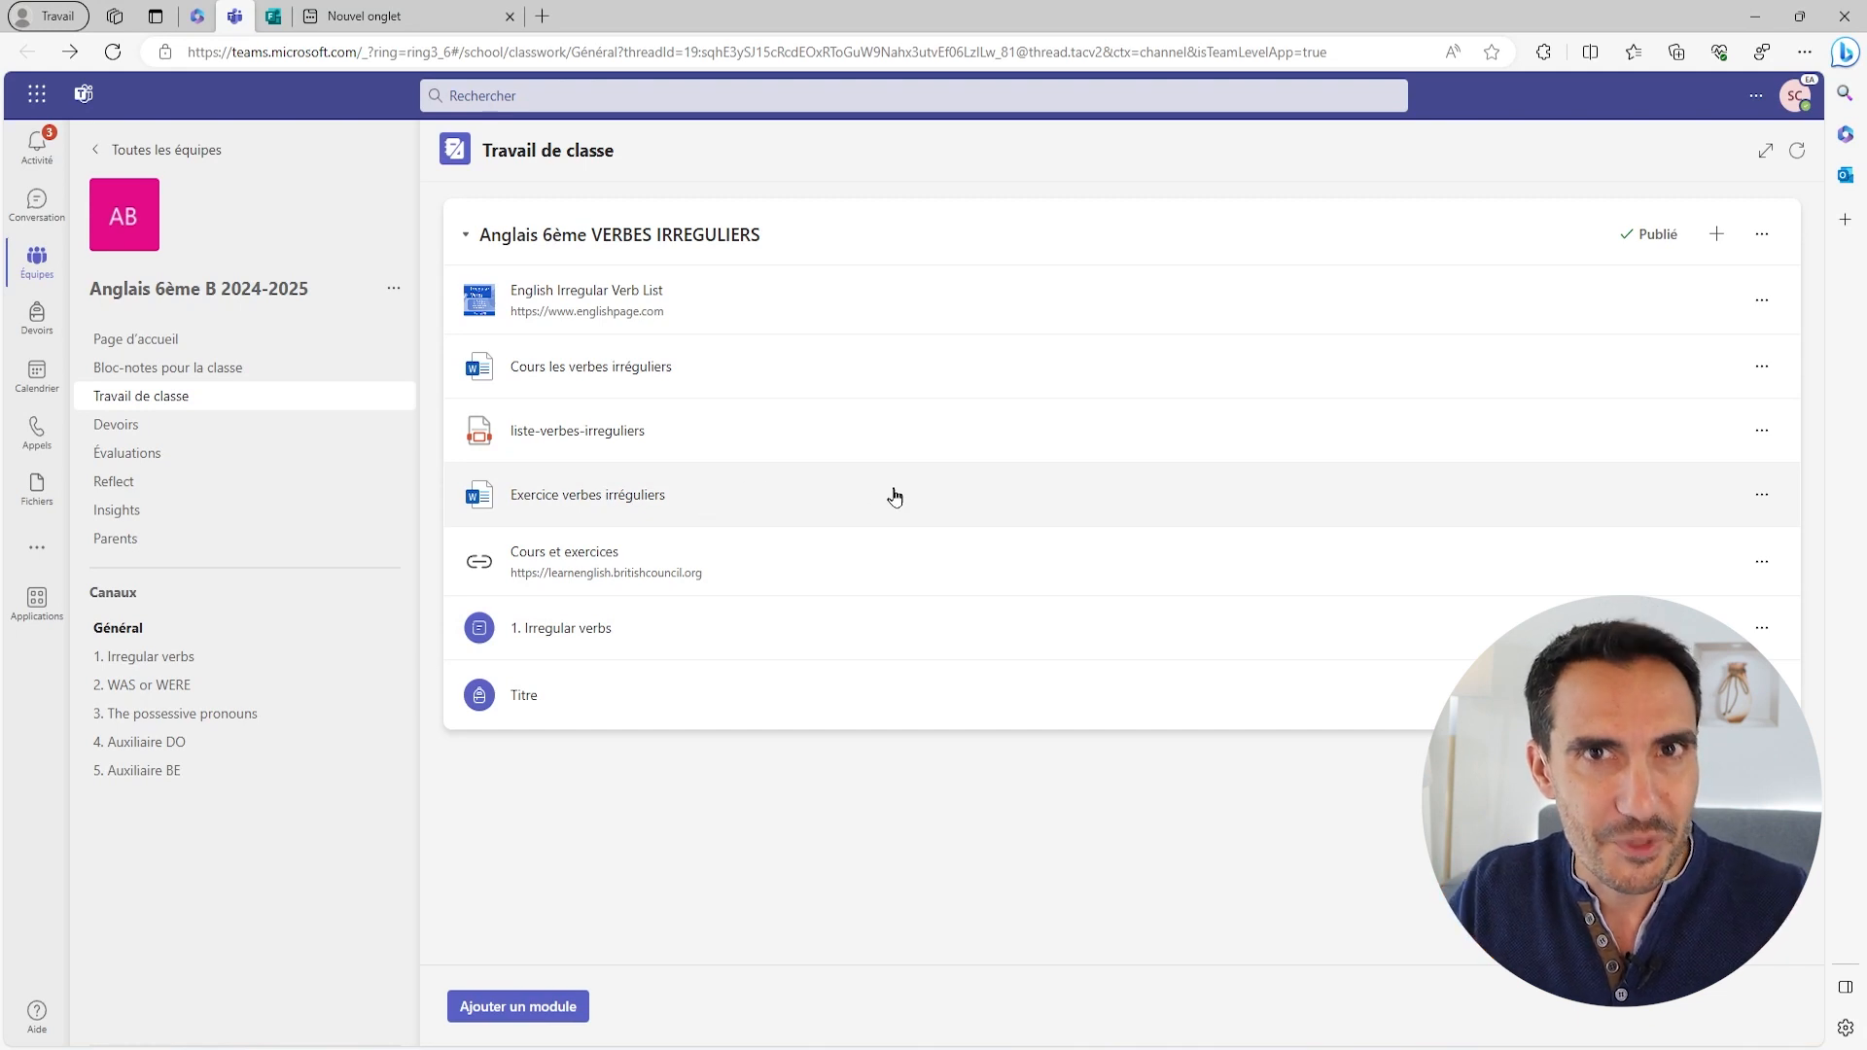
drag(795, 504, 794, 409)
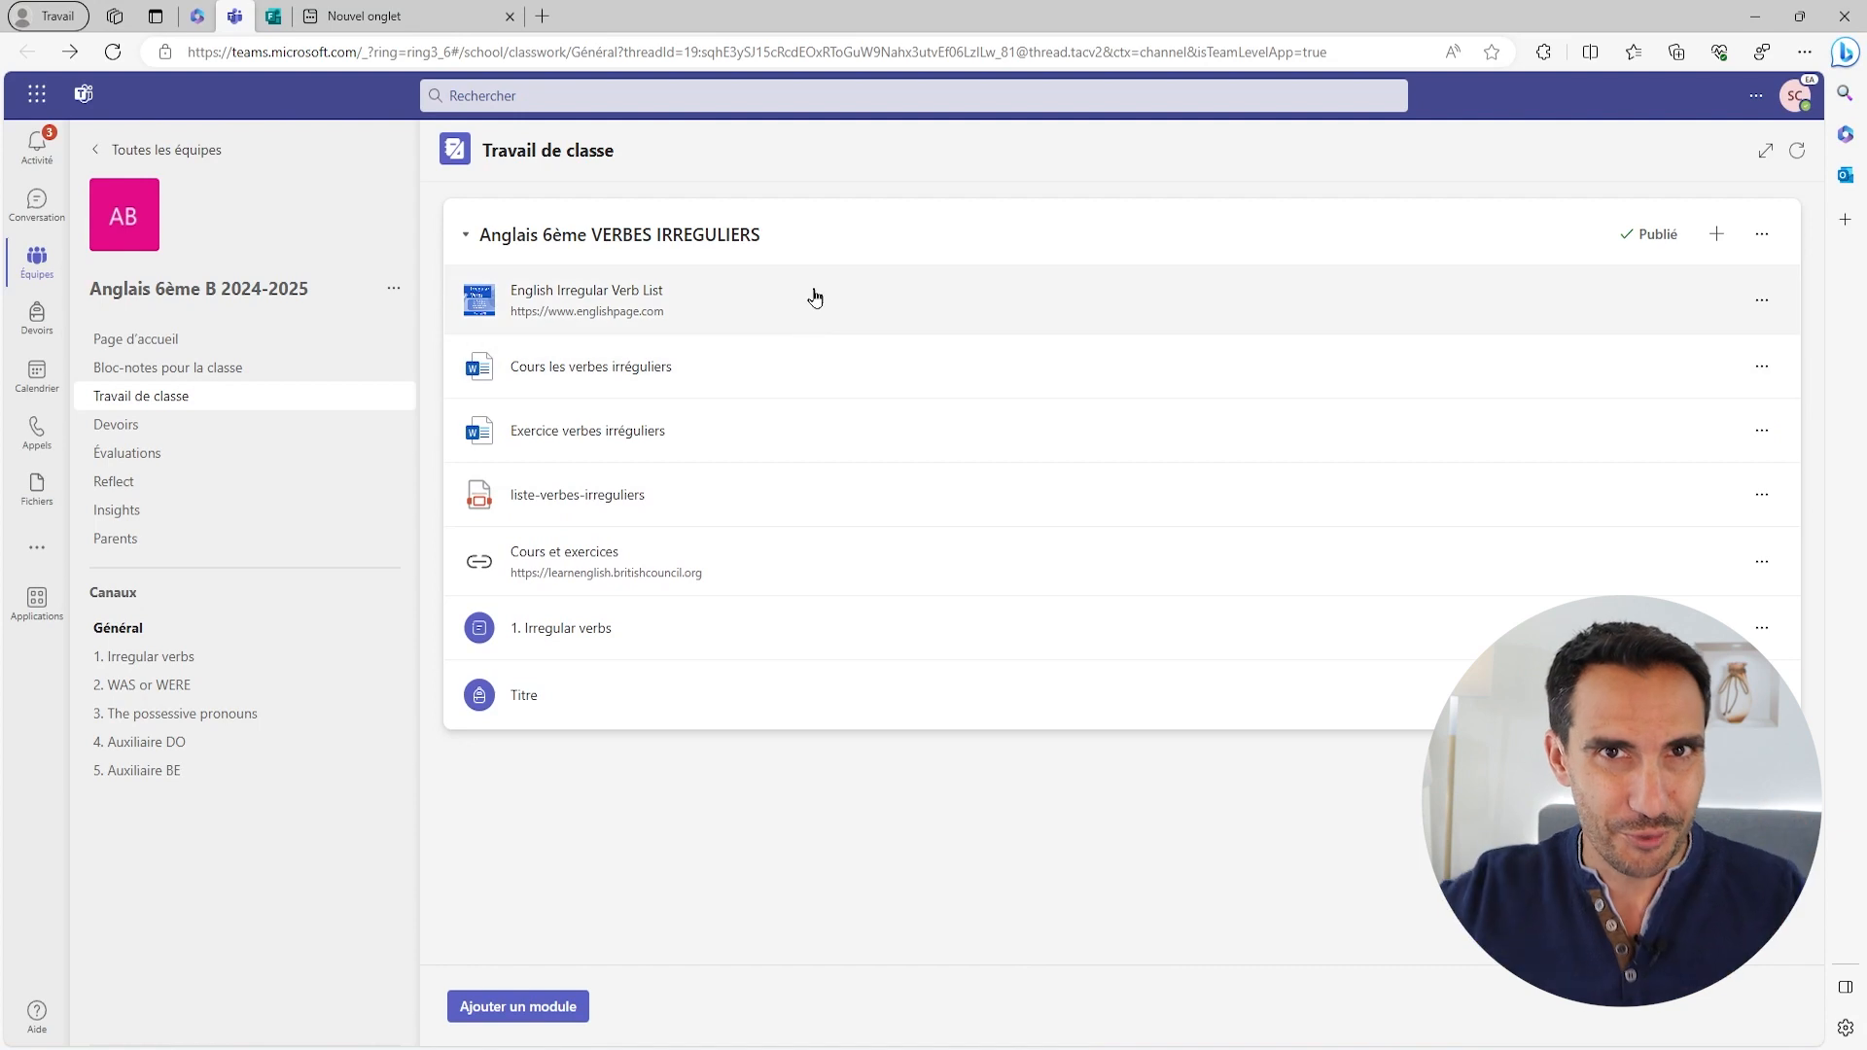
click(949, 236)
click(963, 239)
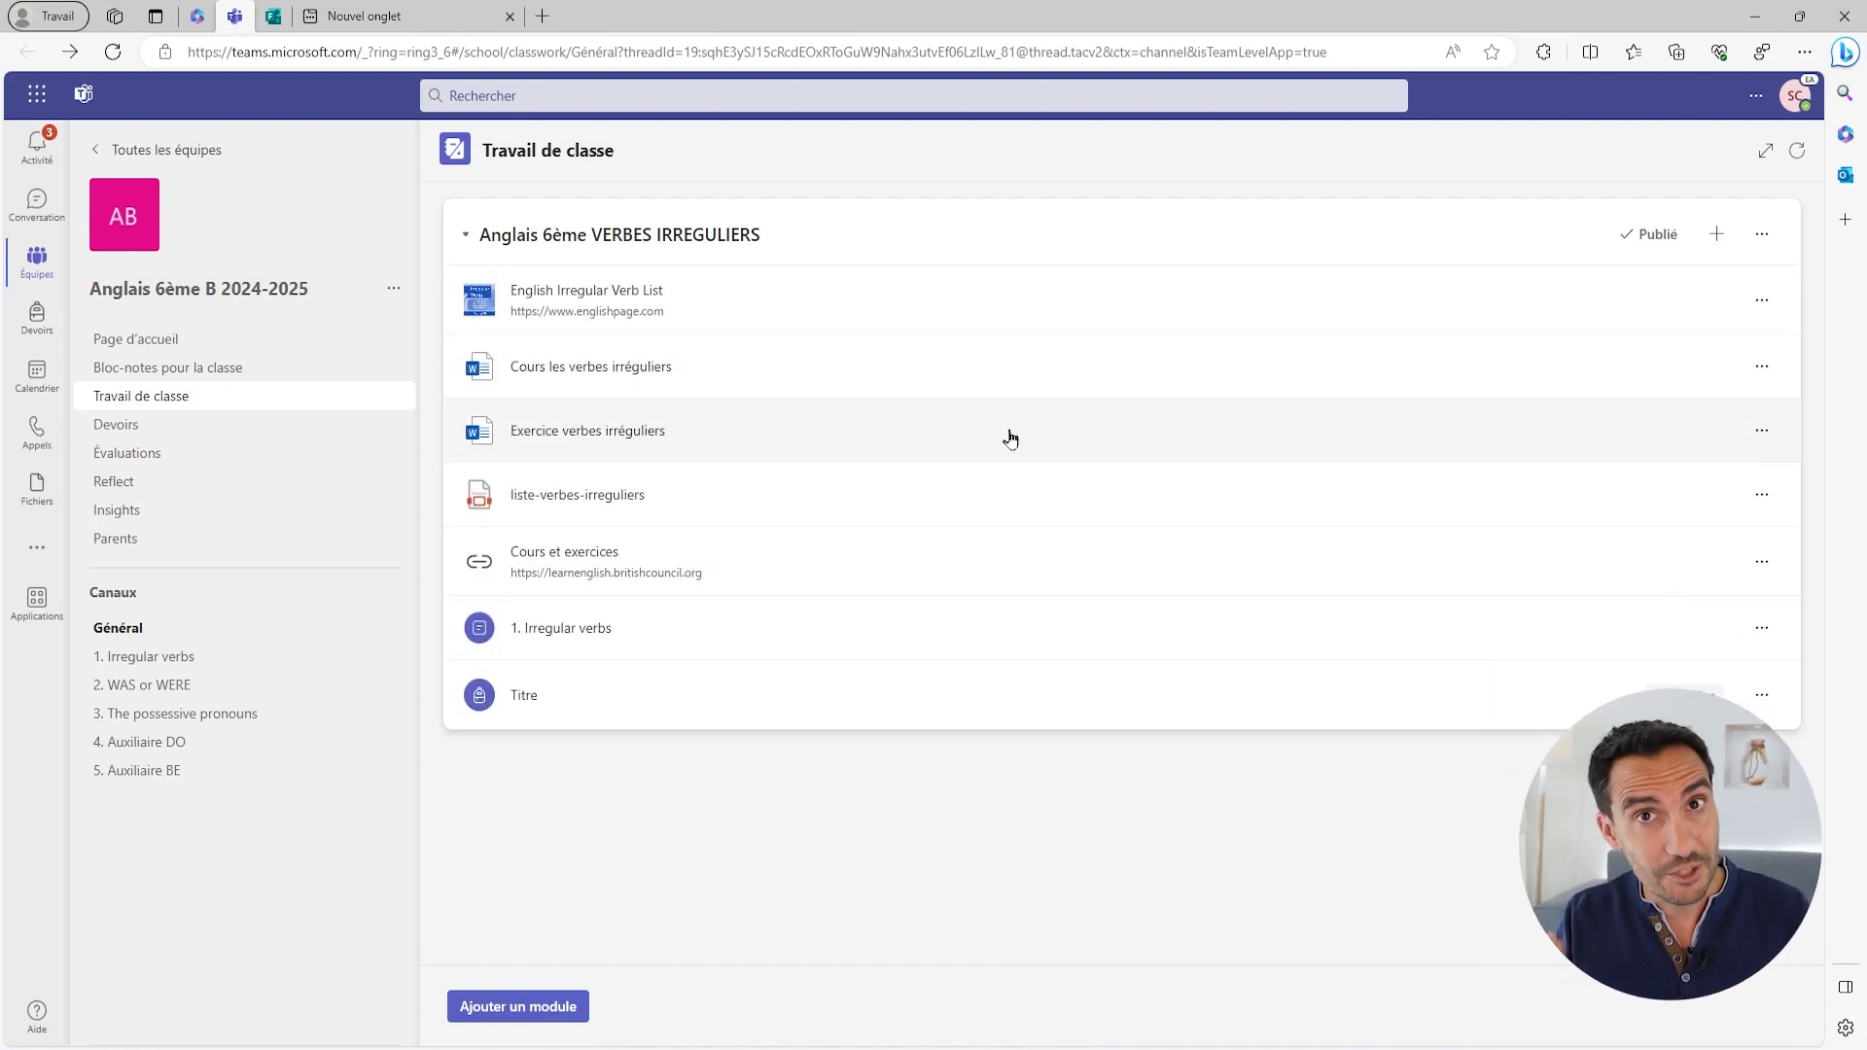
click(1770, 433)
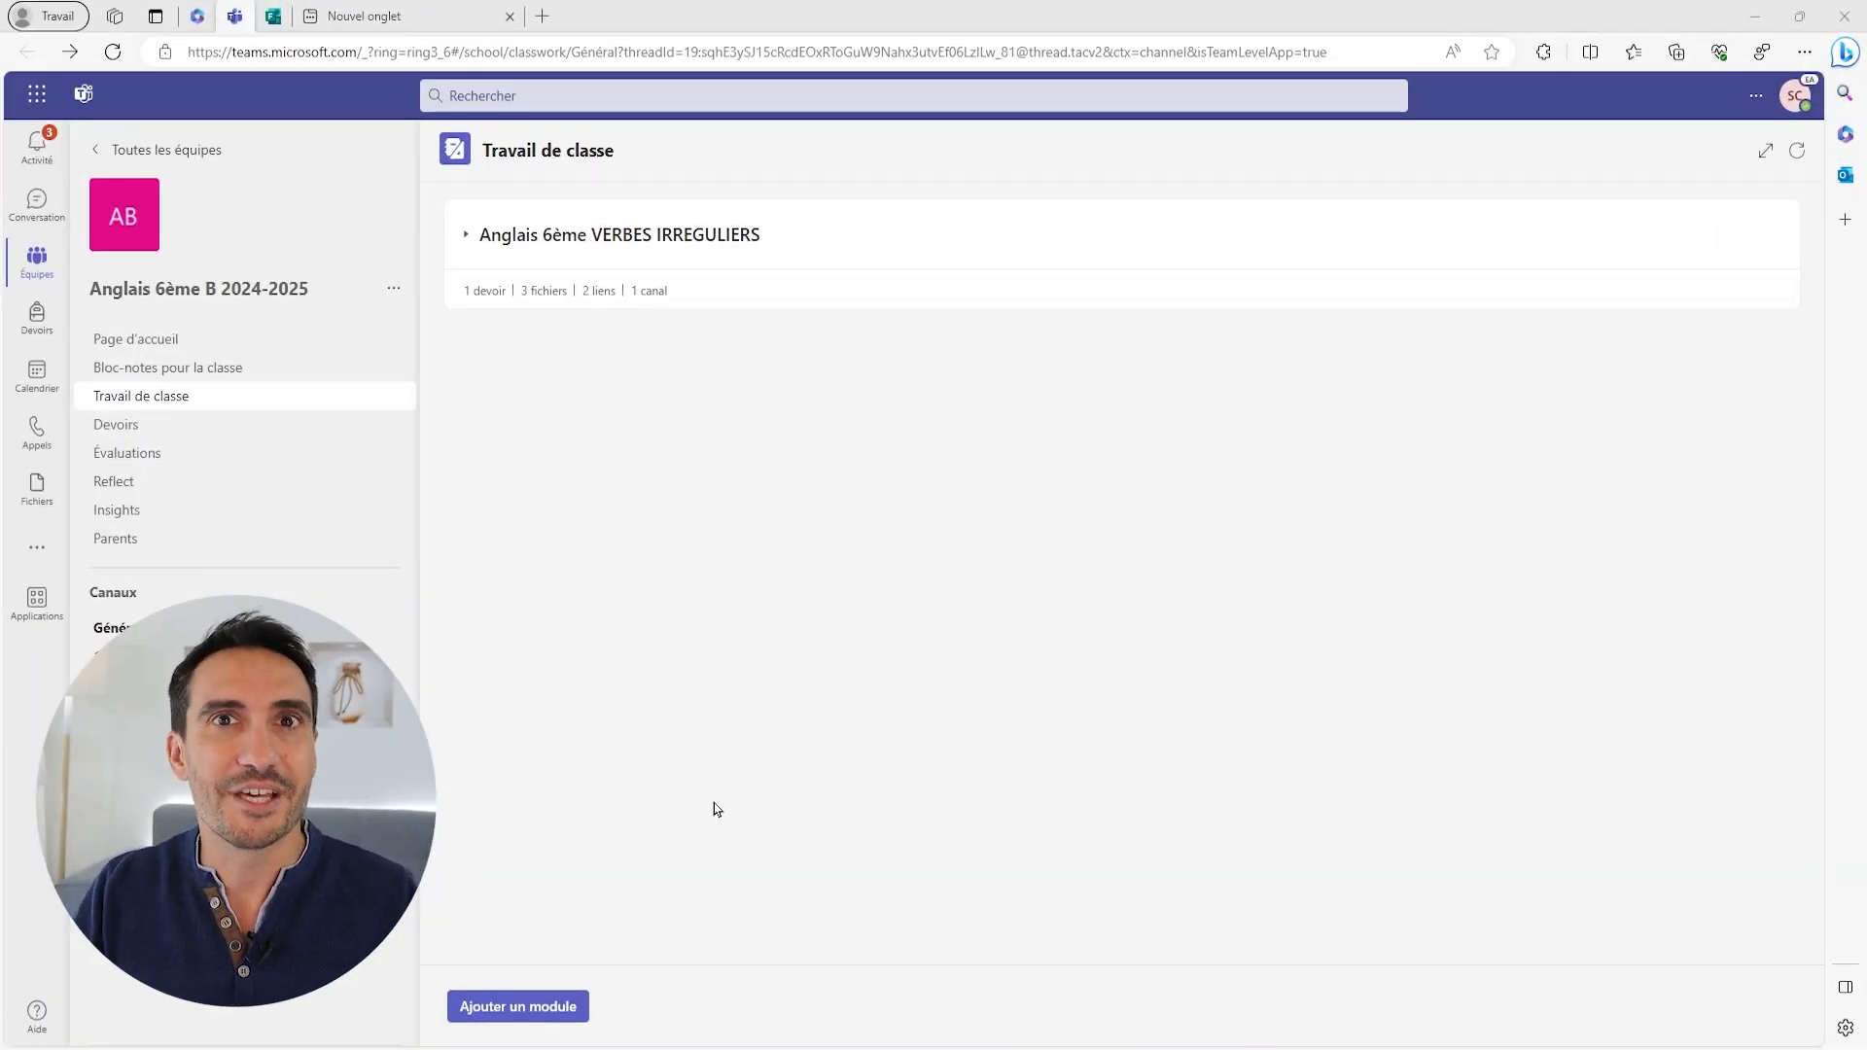
- Add a module named "Cours de test" with the description "Je peux modifier ici le format du texte dans le texte de description."
click(562, 1011)
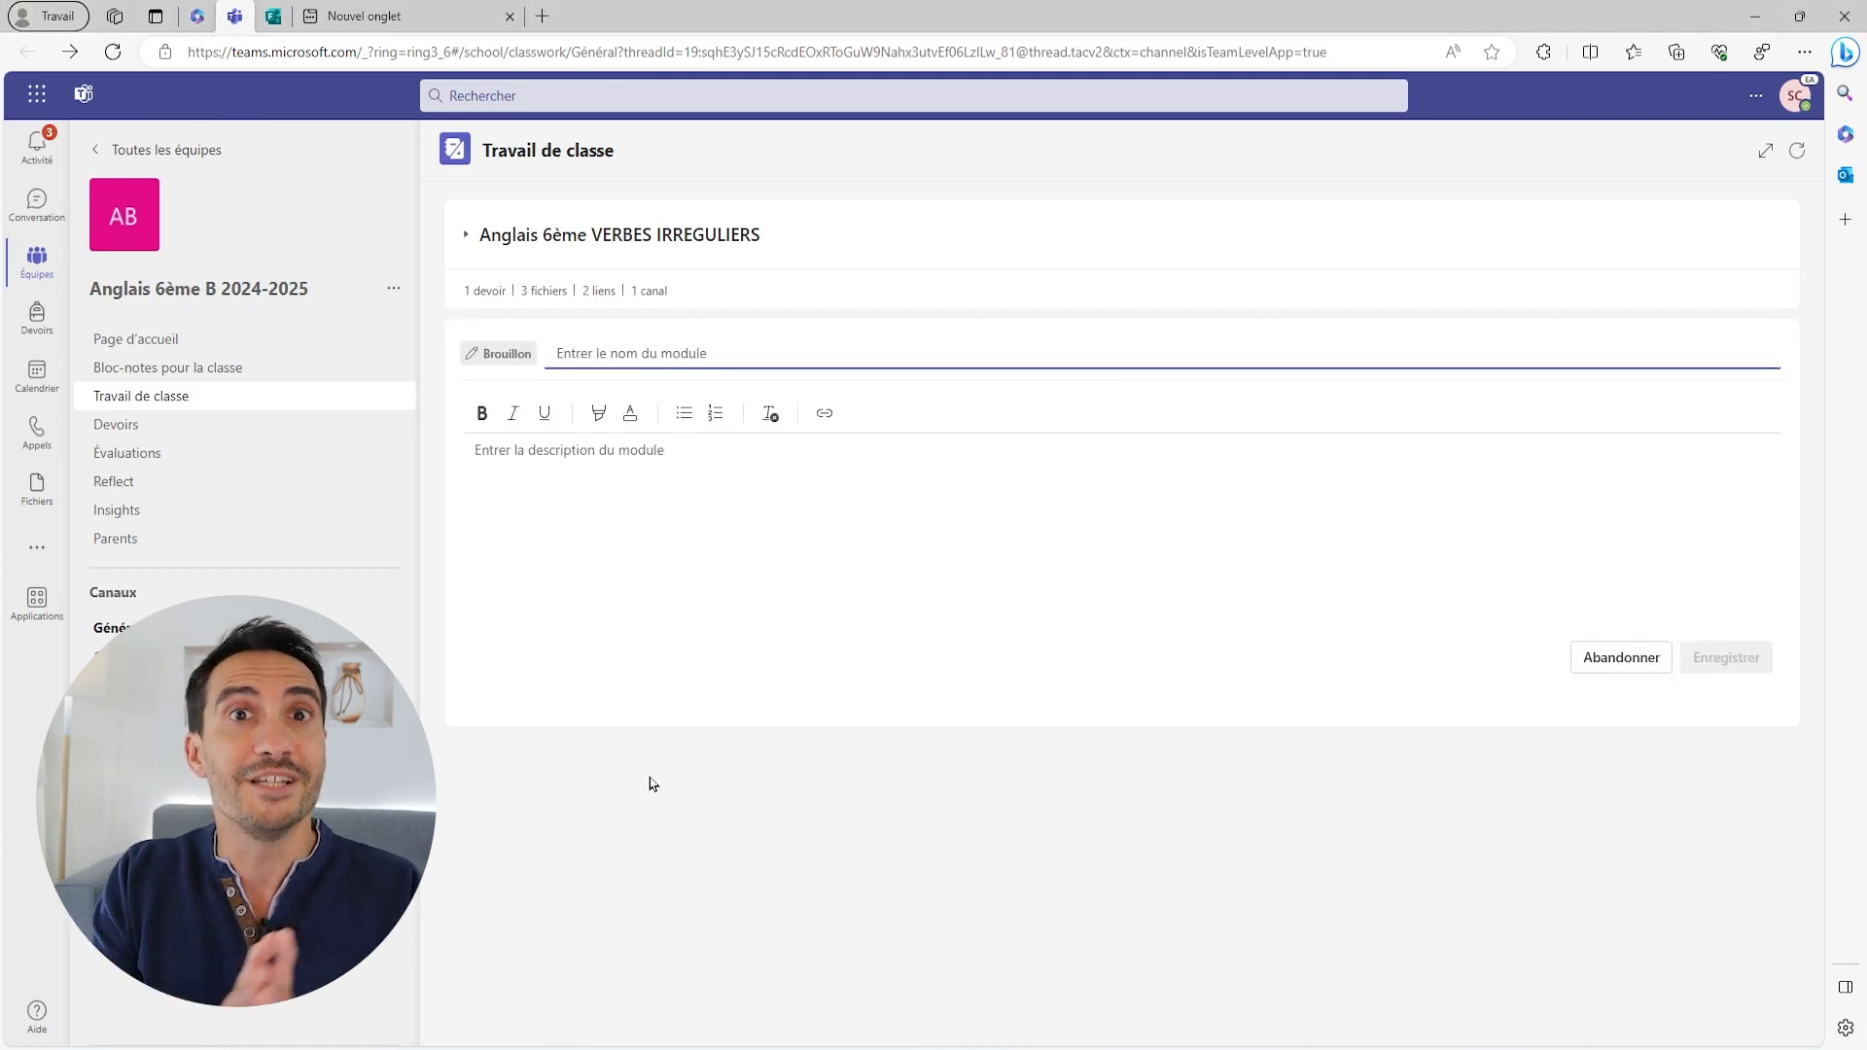
text(Cours de test)
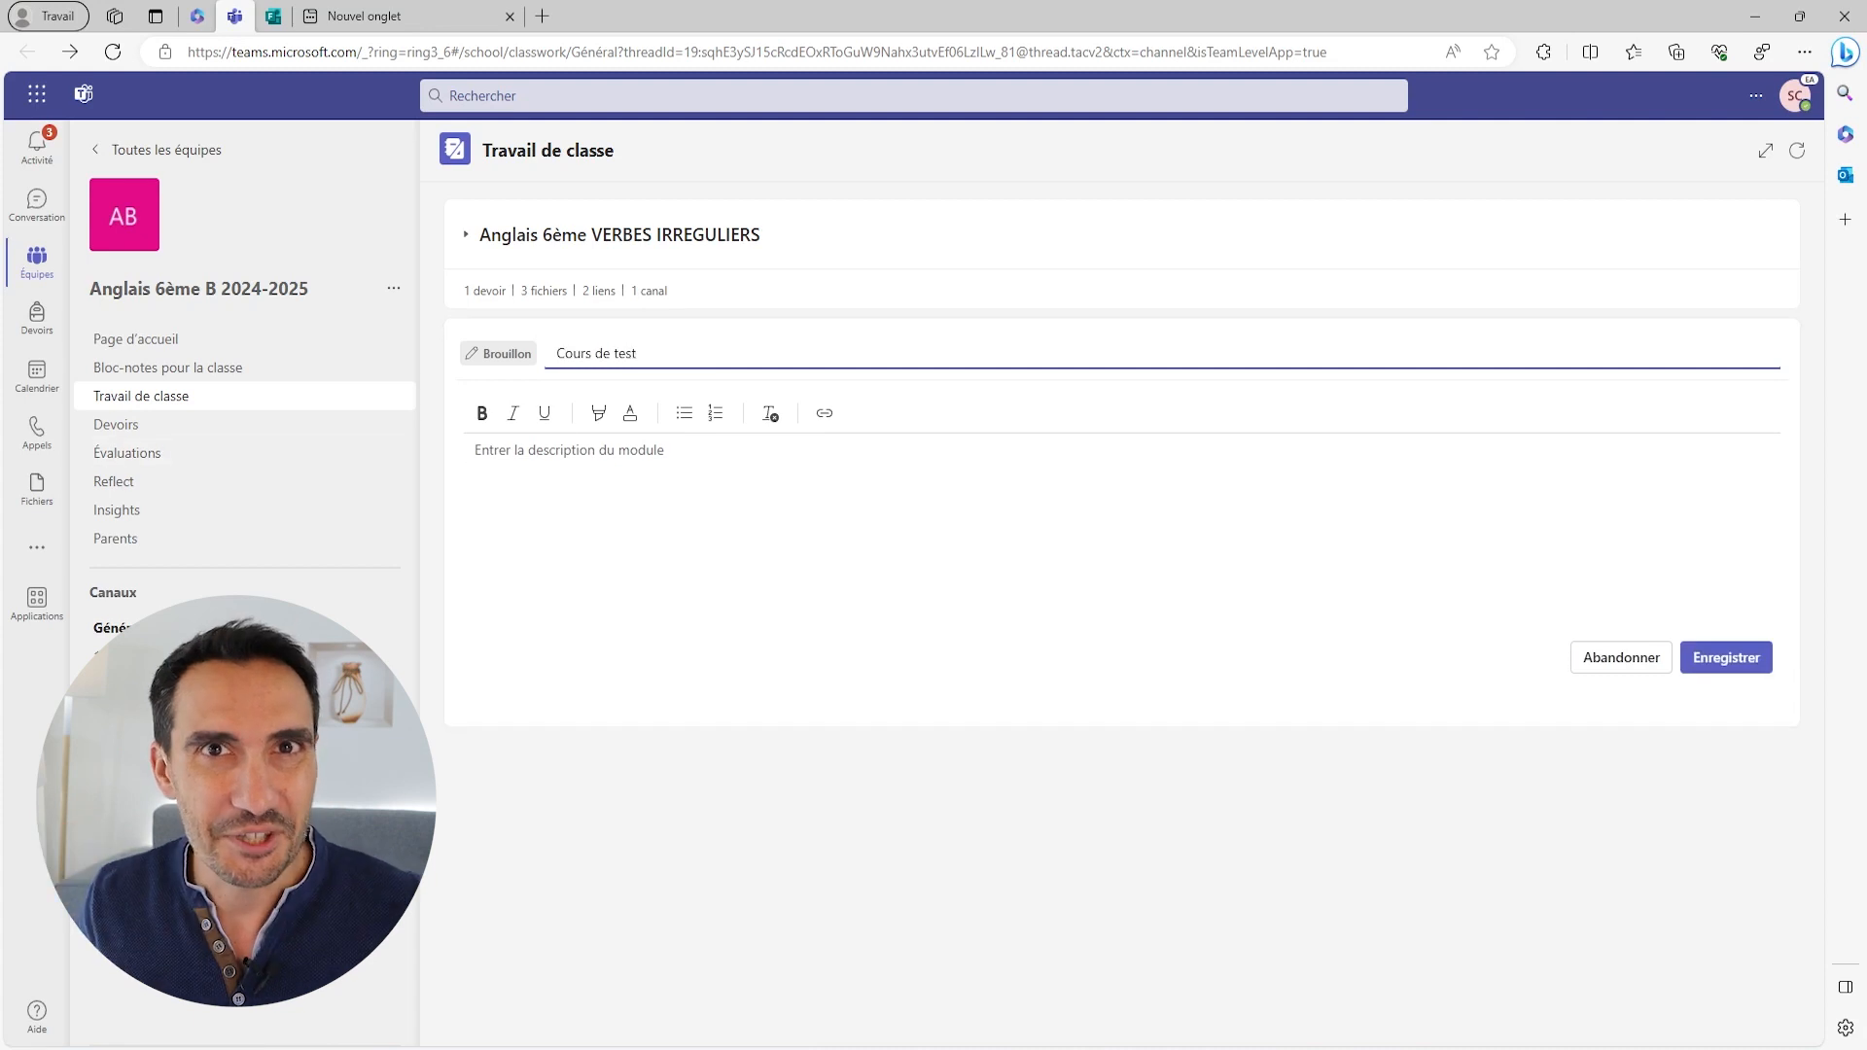
click(516, 492)
text(Je peux modifier ici le format du texte dans le texte de description.)
- Make the whole module description bold and underlined, and save the module
drag(908, 472, 409, 479)
click(482, 413)
click(543, 414)
click(876, 583)
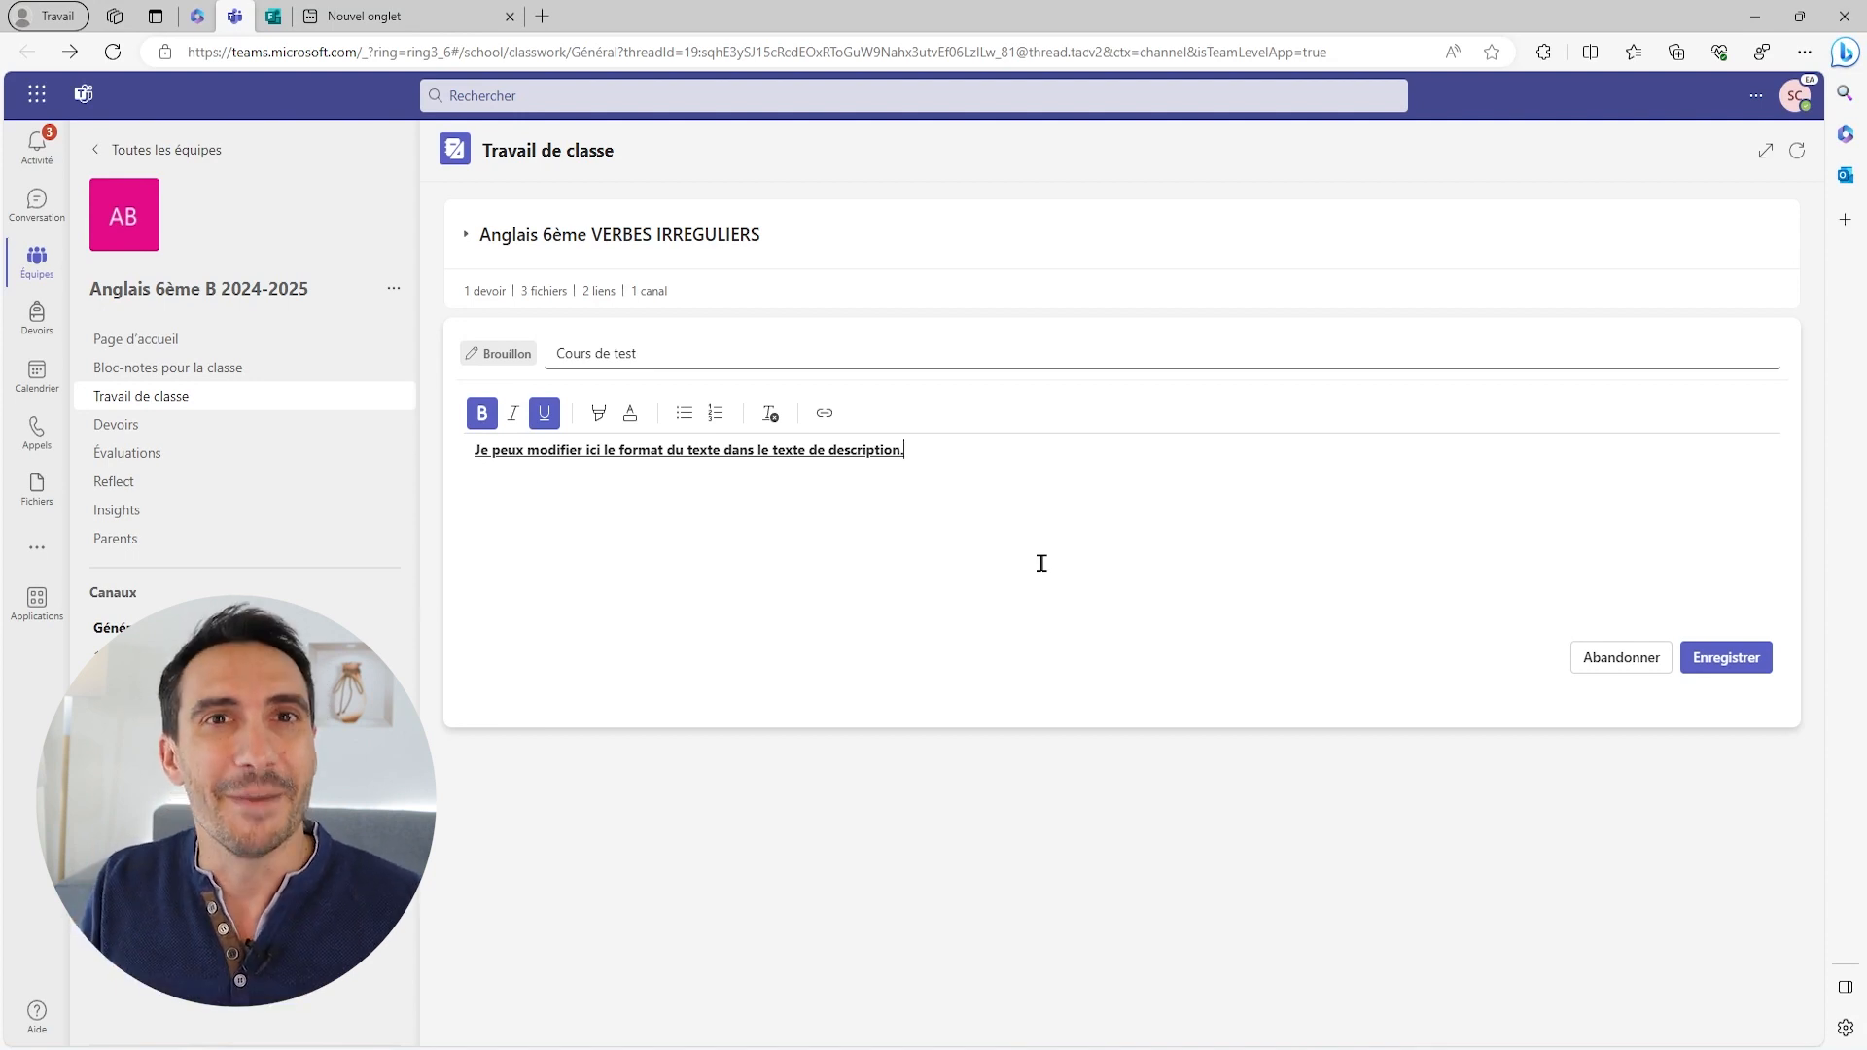
click(1727, 659)
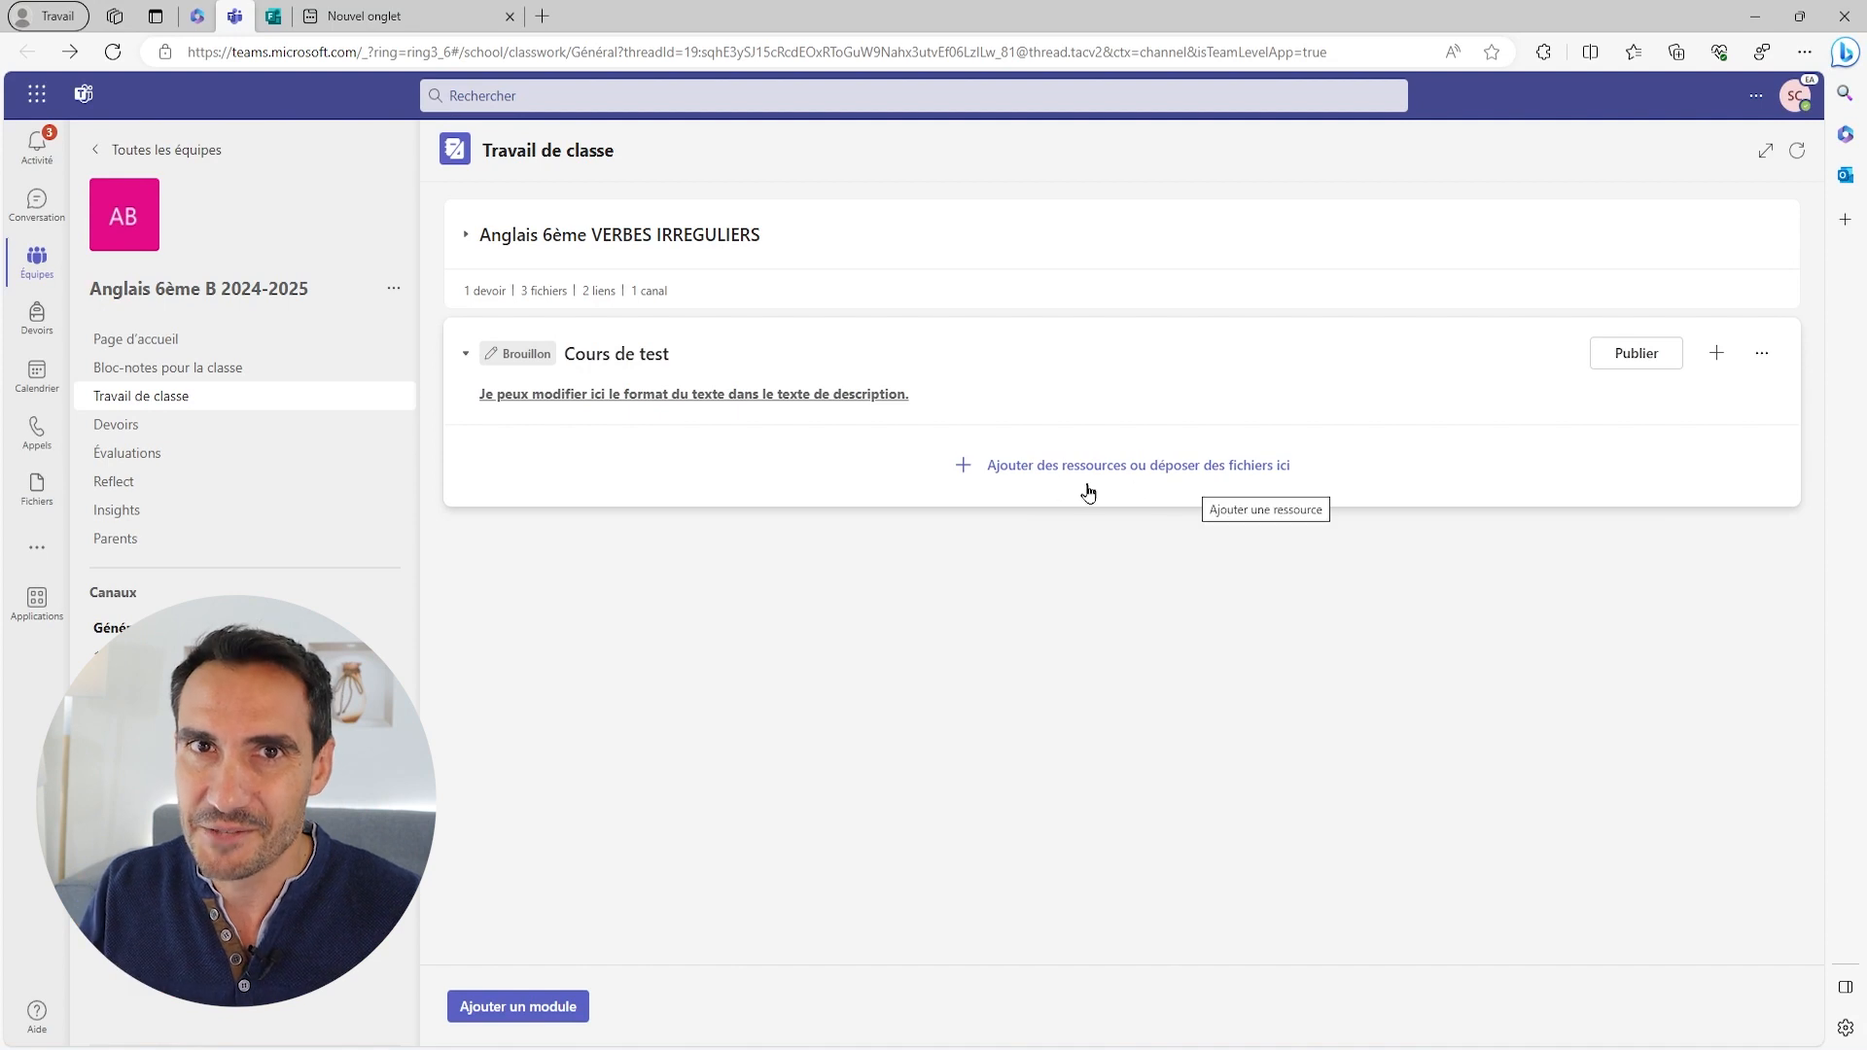
- Attach the existing class assignment "WAS or WERE" to the Cours de test module as a resource
click(1062, 468)
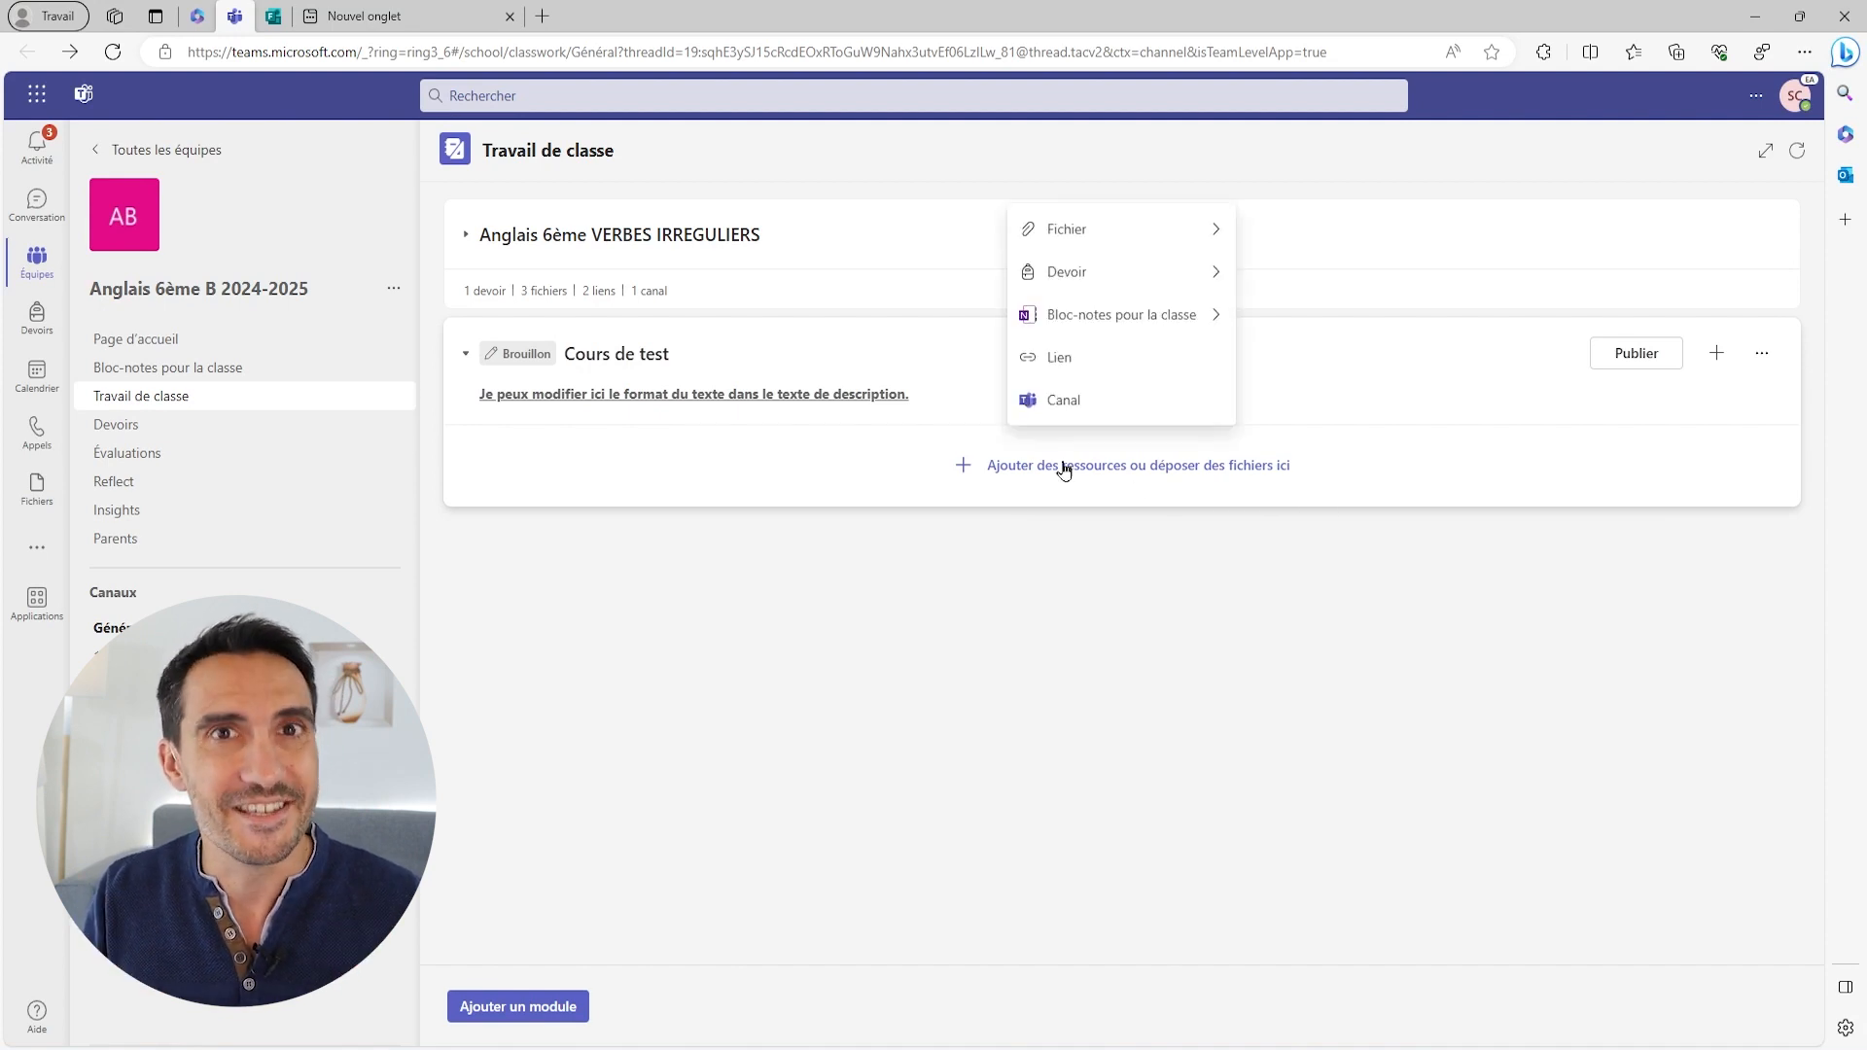
mouse_move(1146, 239)
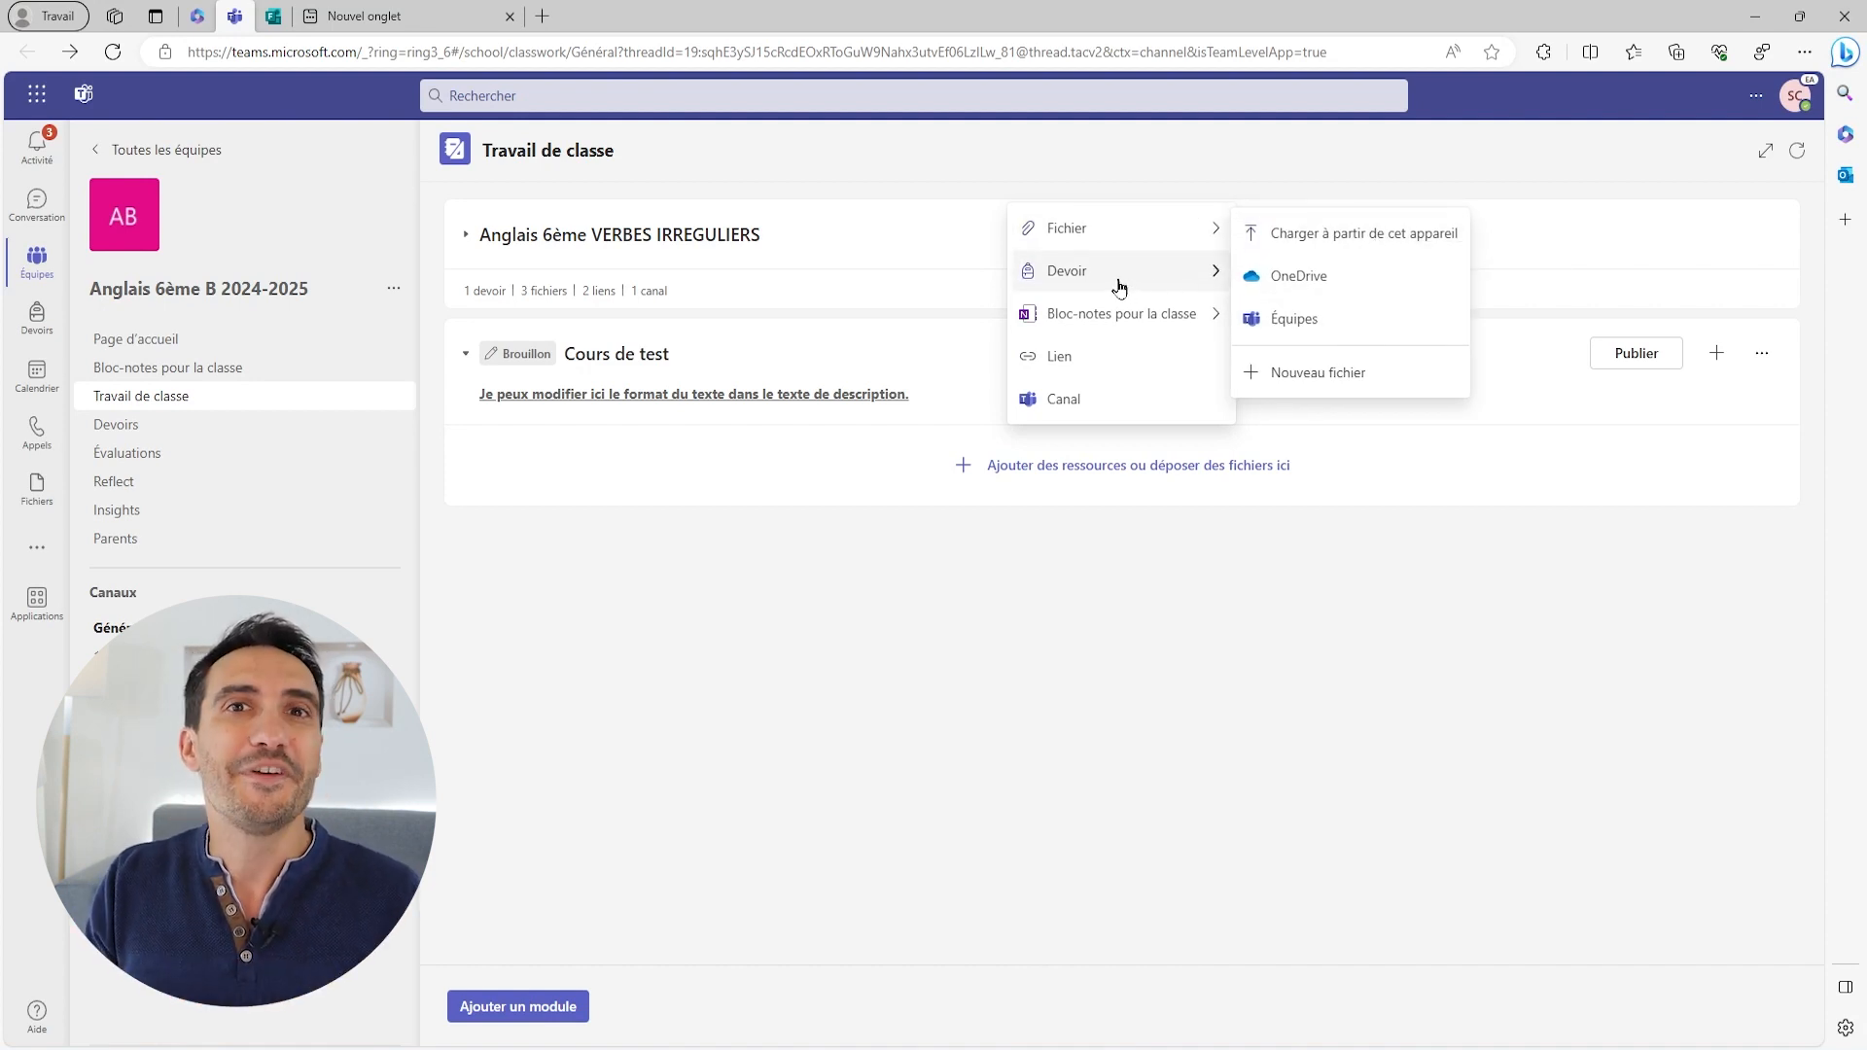
mouse_move(1118, 283)
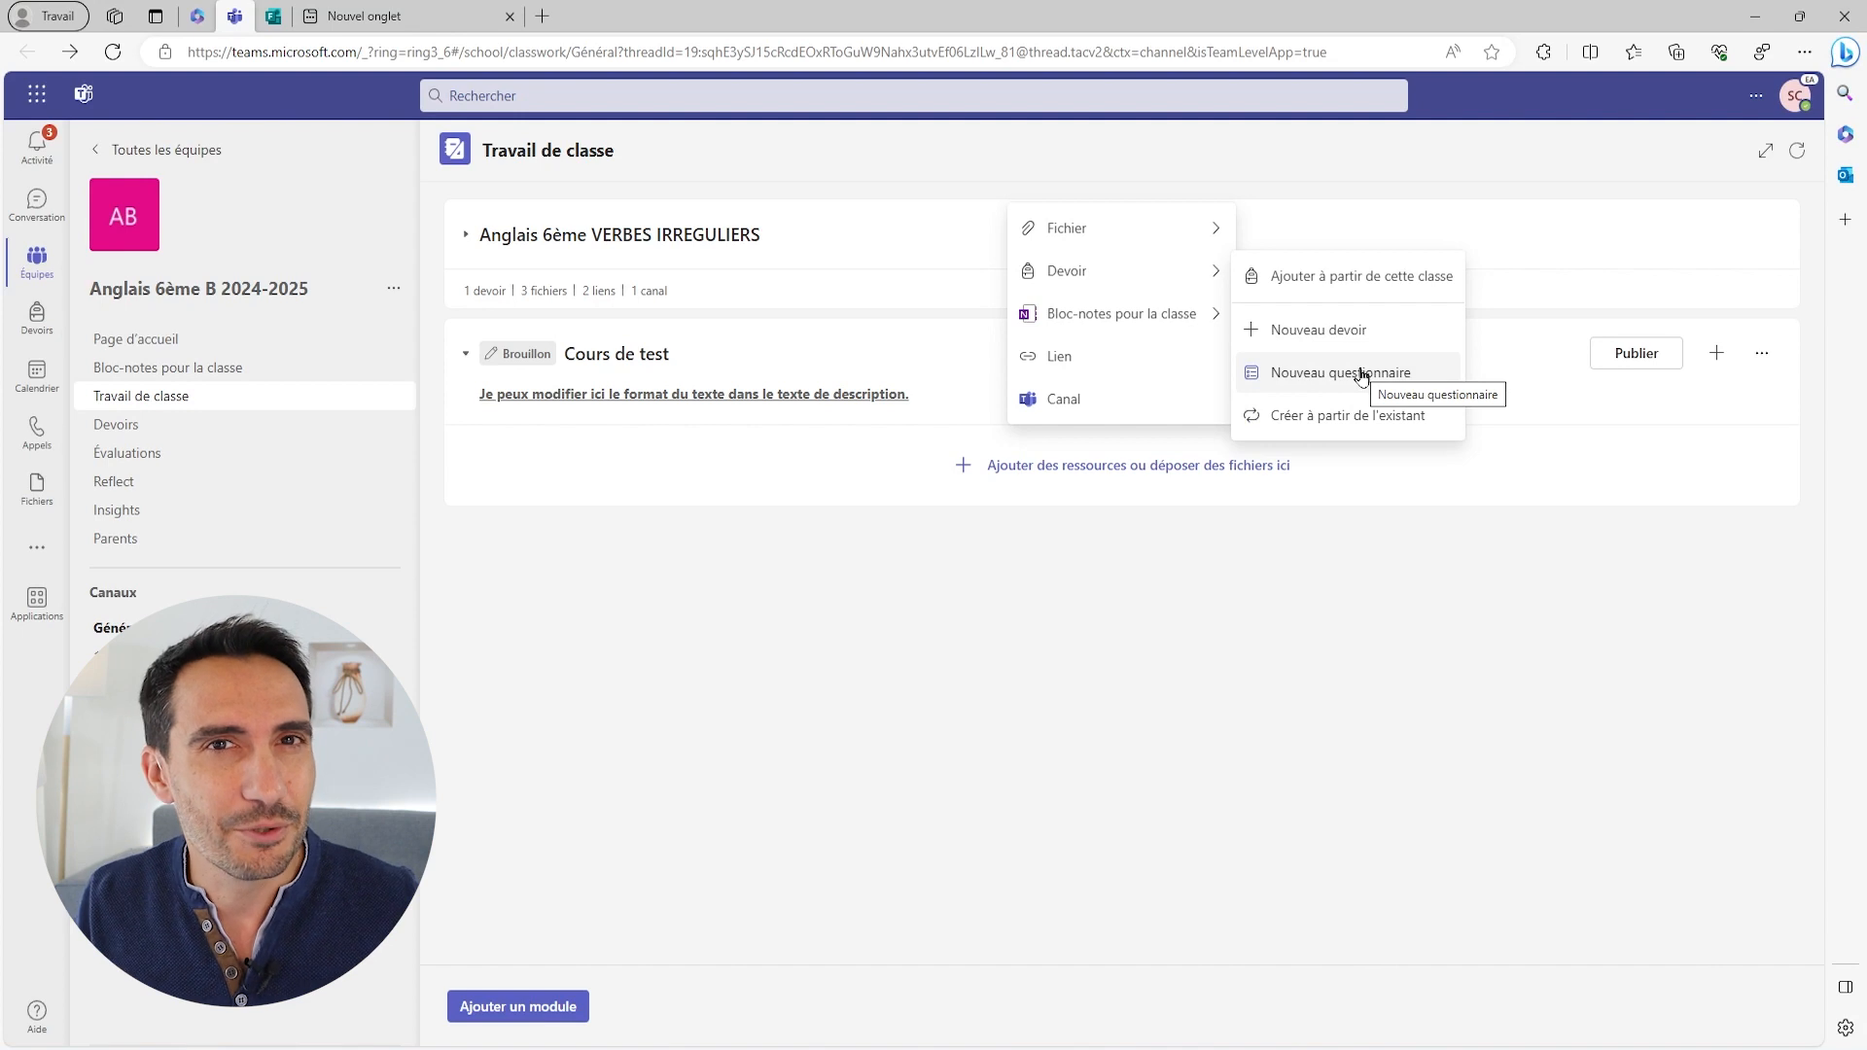
click(1359, 278)
click(1001, 526)
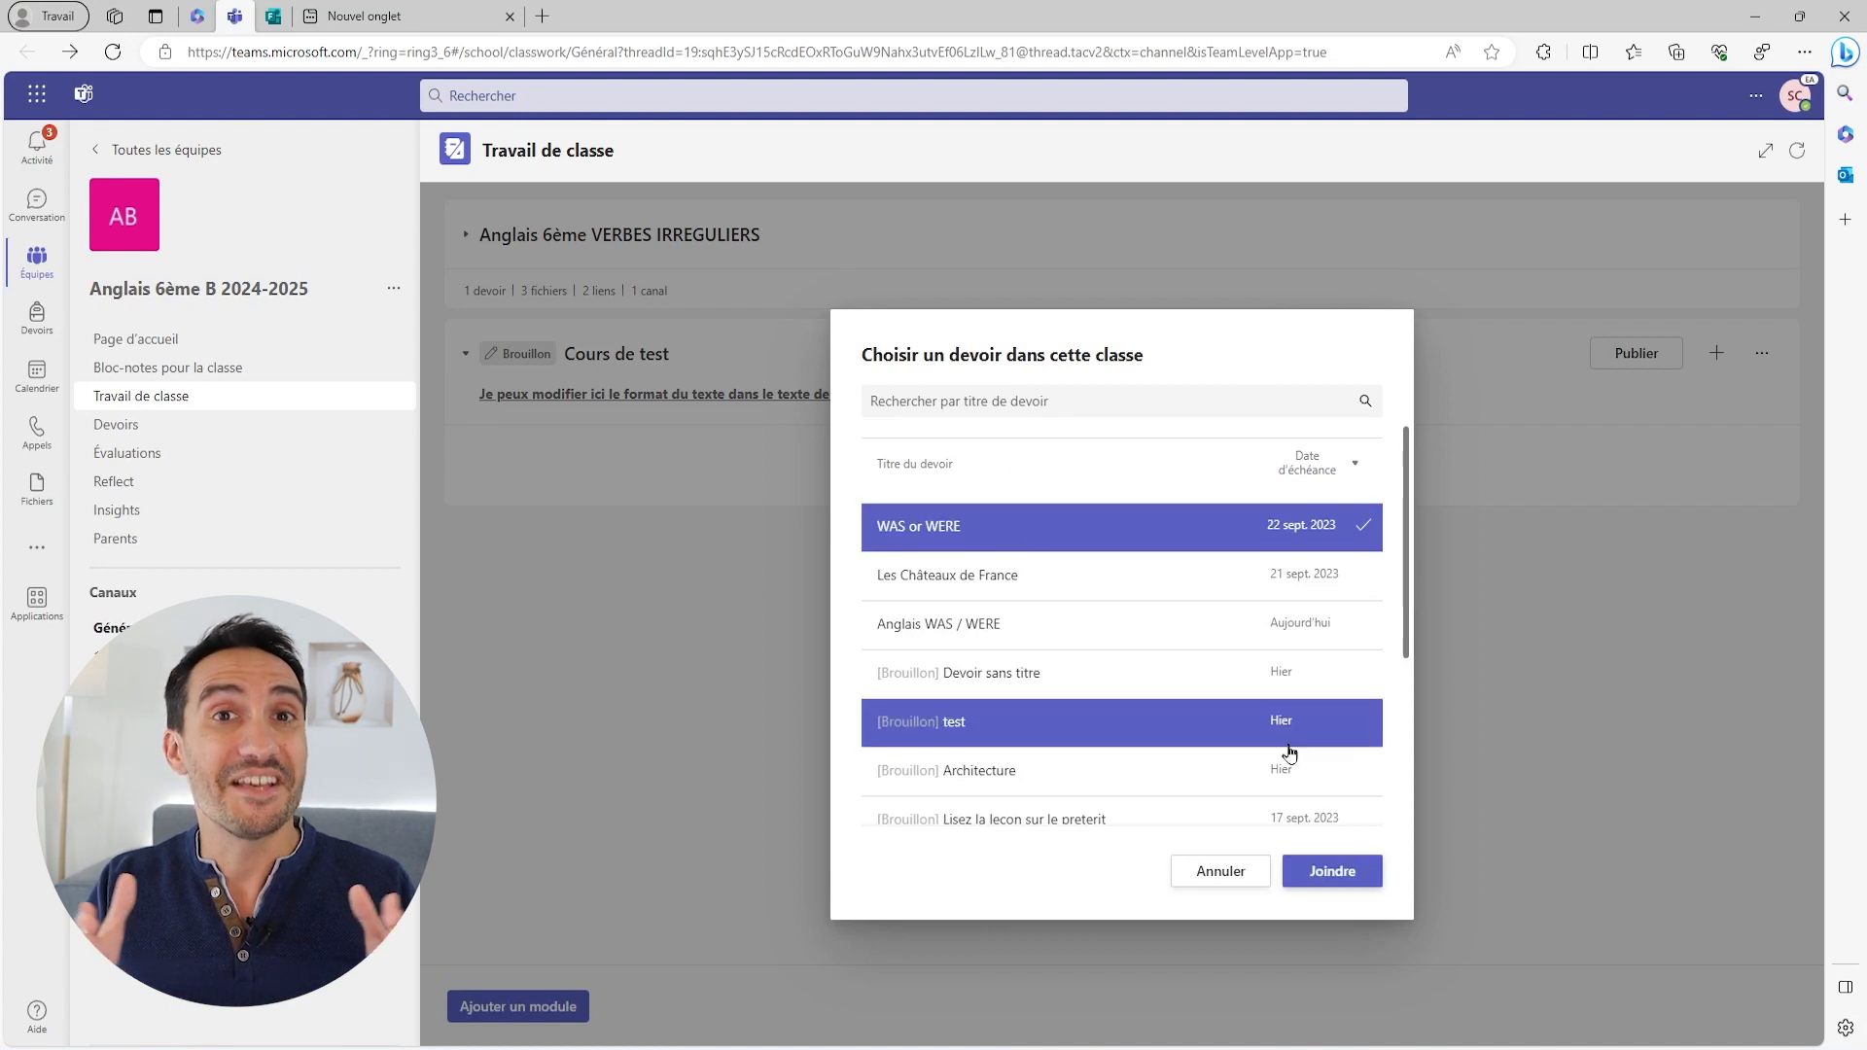
click(1332, 870)
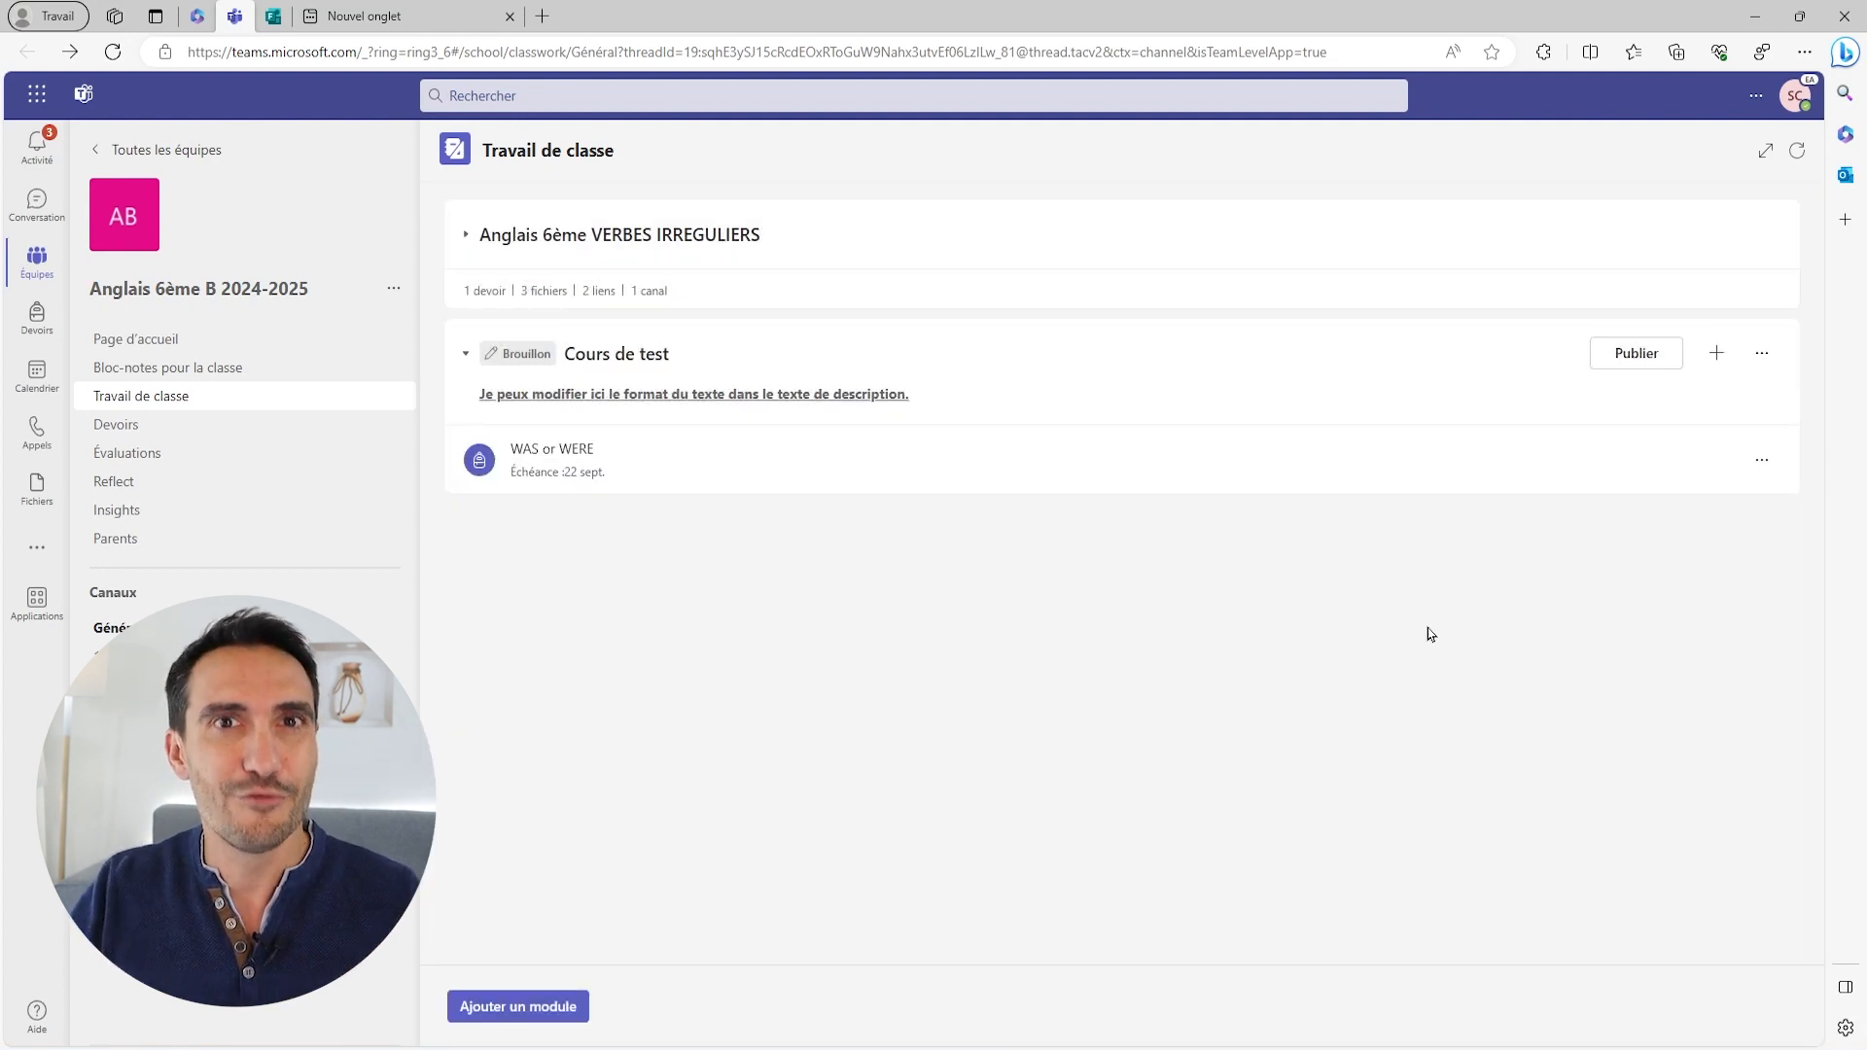
click(1716, 353)
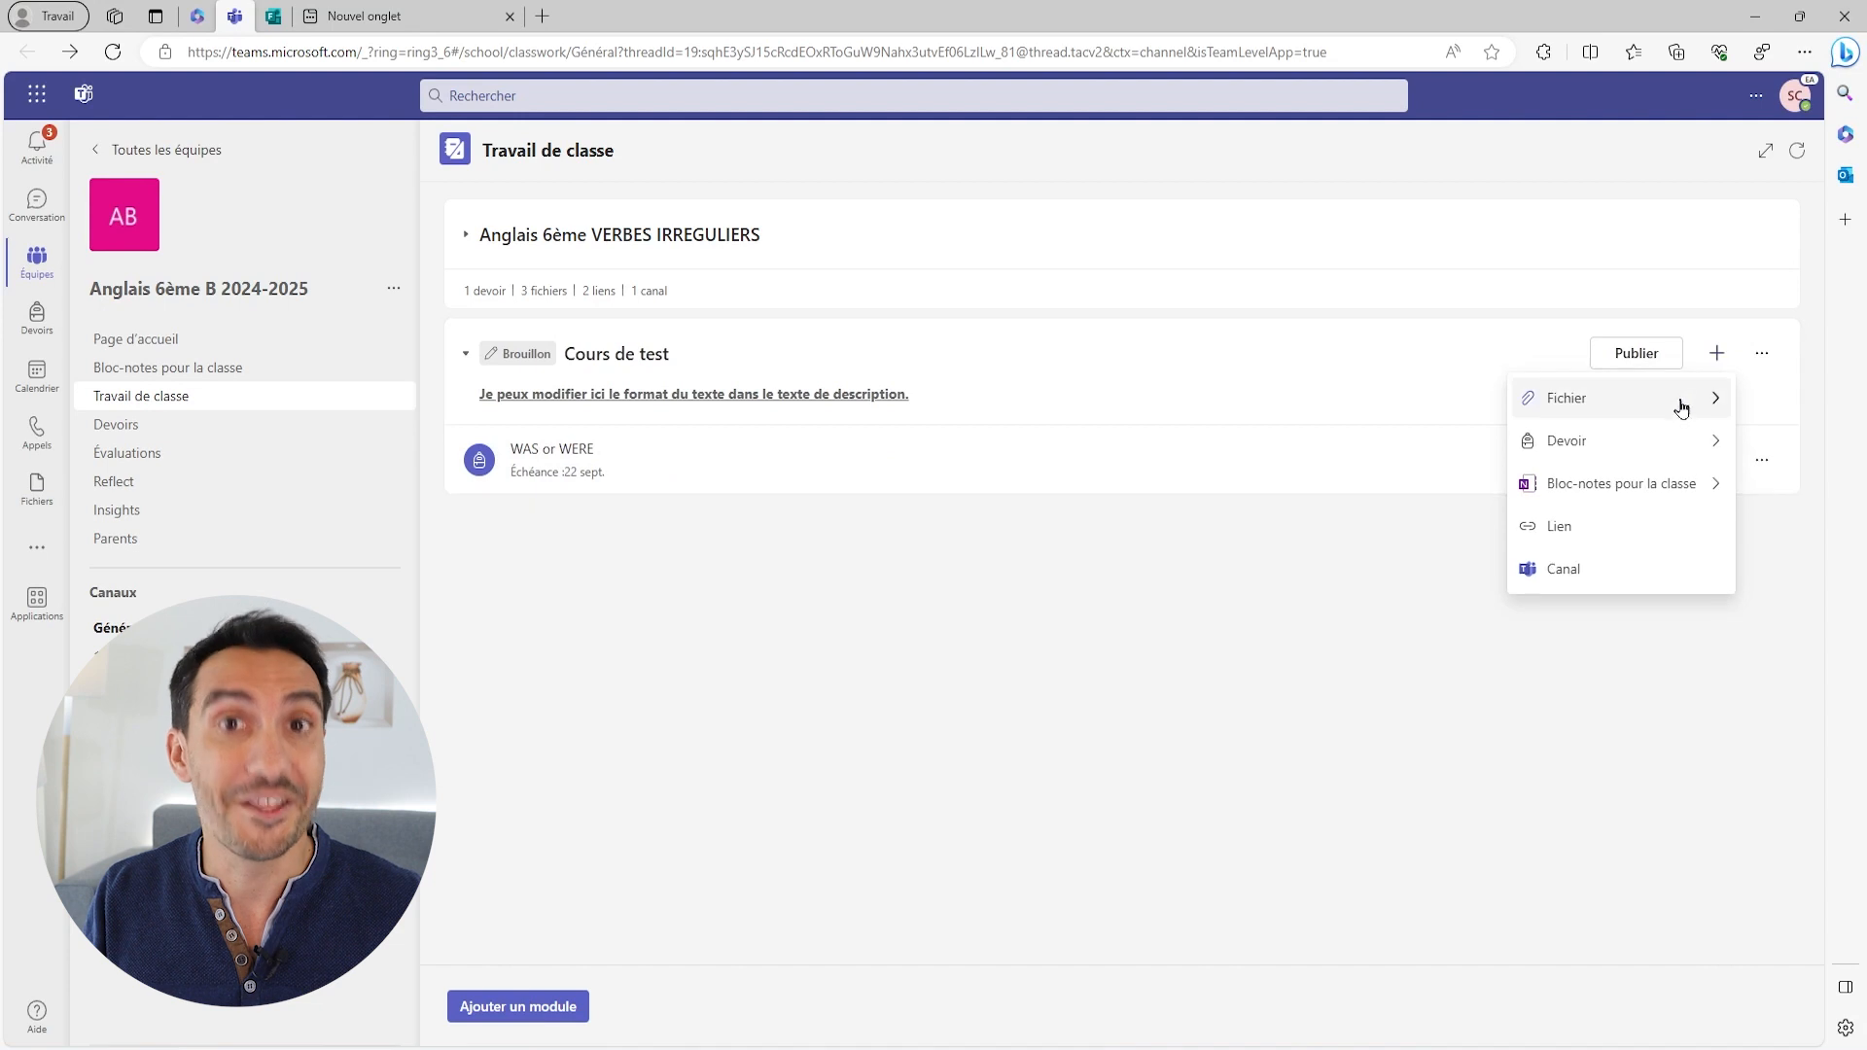
mouse_move(1617, 484)
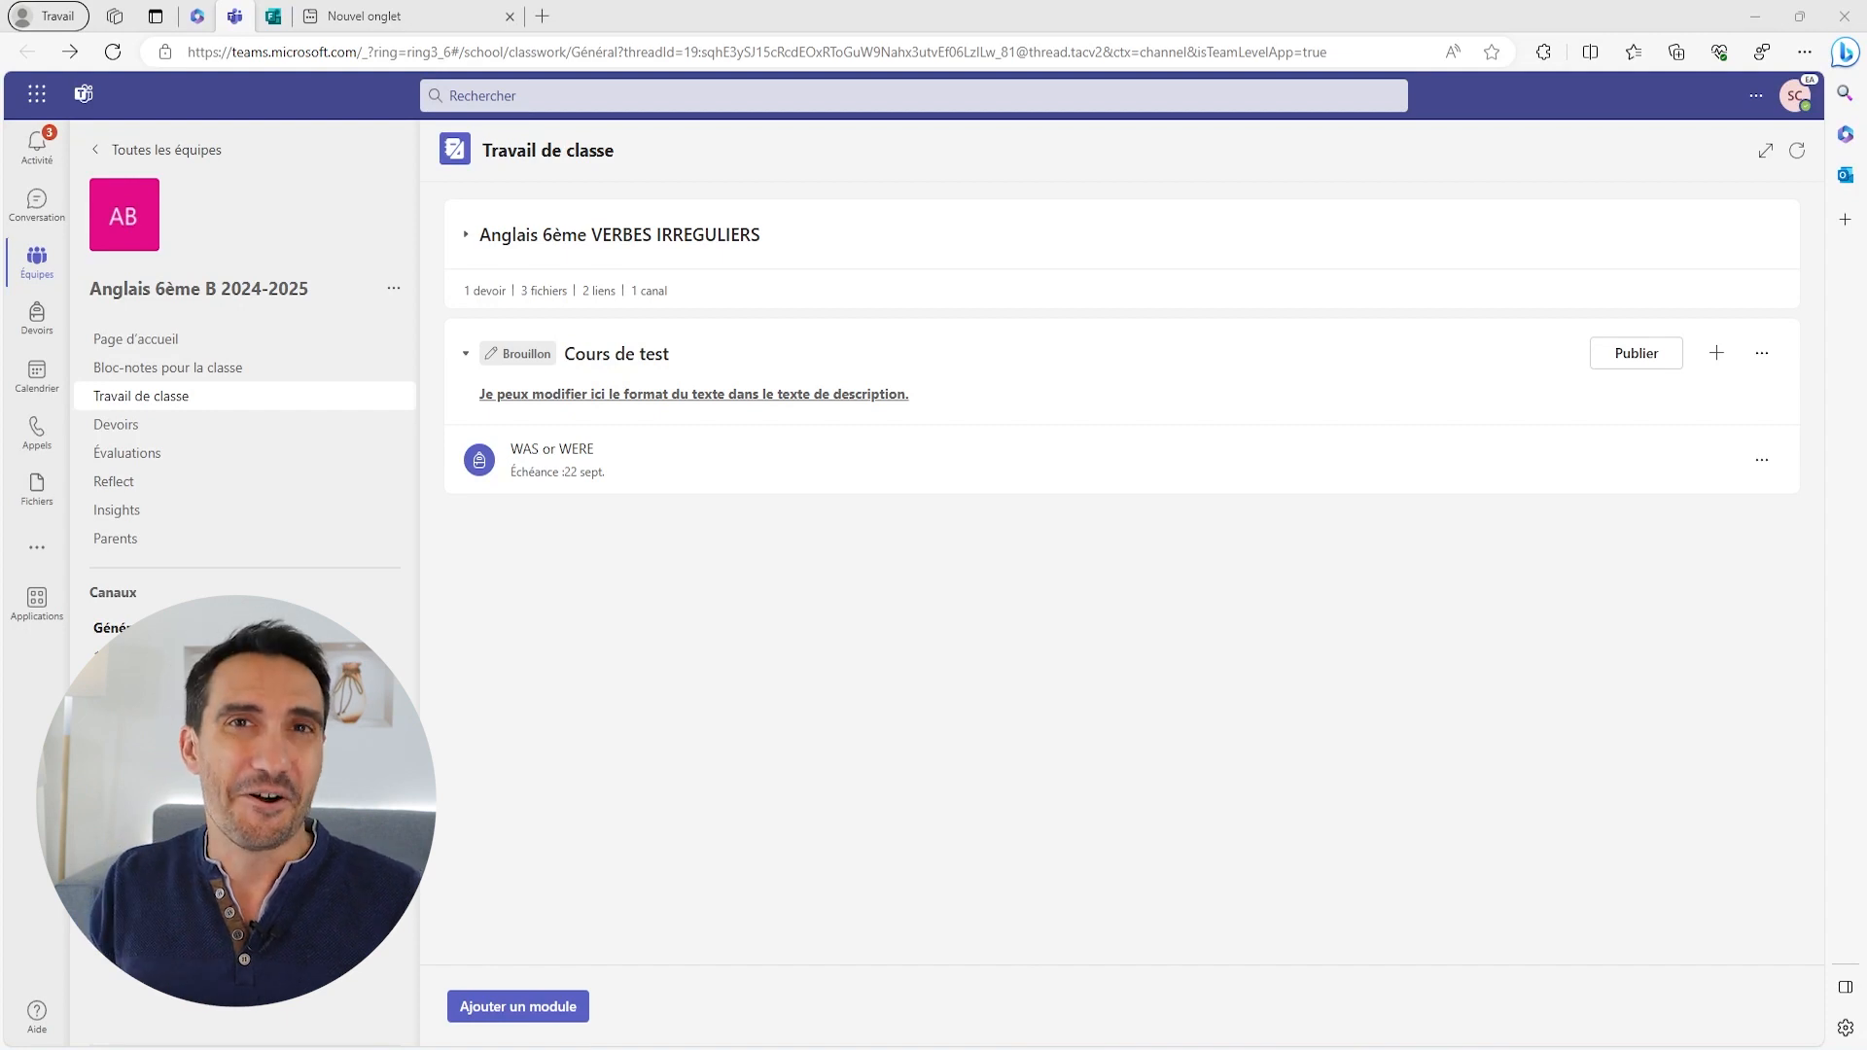
click(1718, 354)
click(1592, 524)
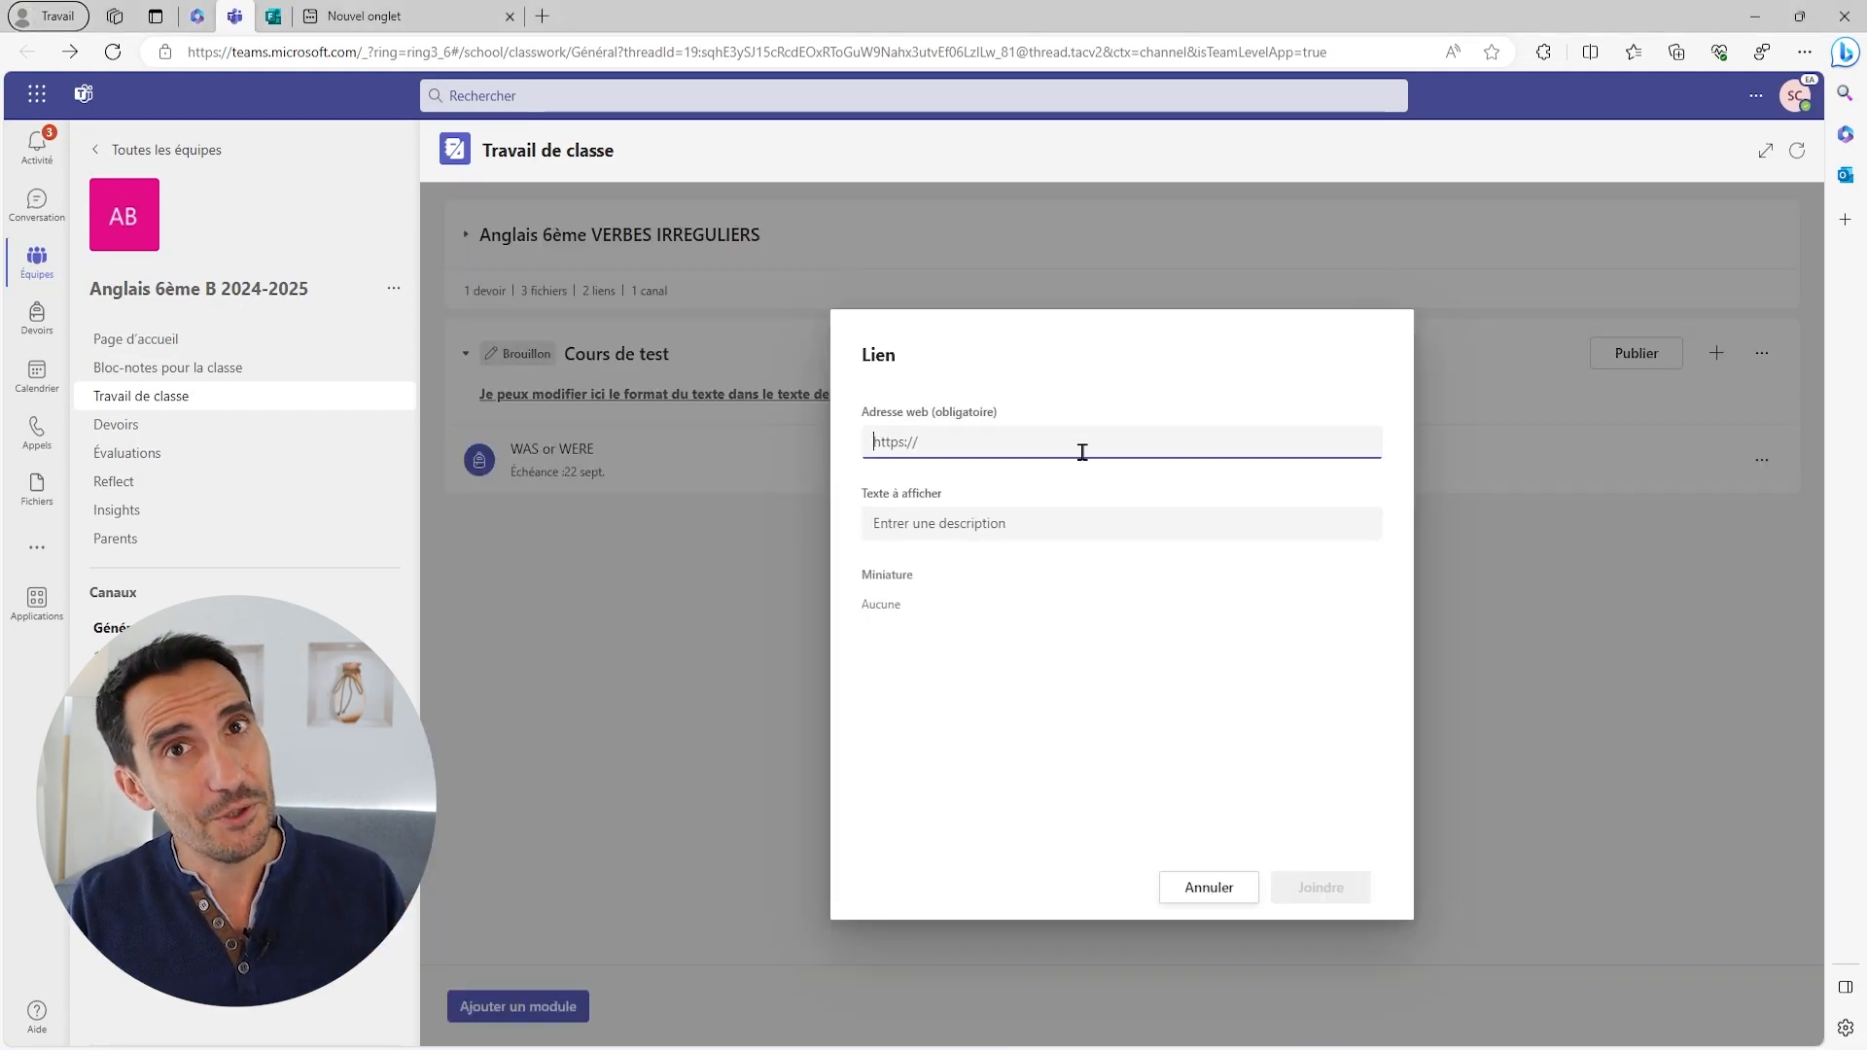
text(https://www.youtube.com/watch?v=EDSHuB63N4Y&ab_channel=SebConnect)
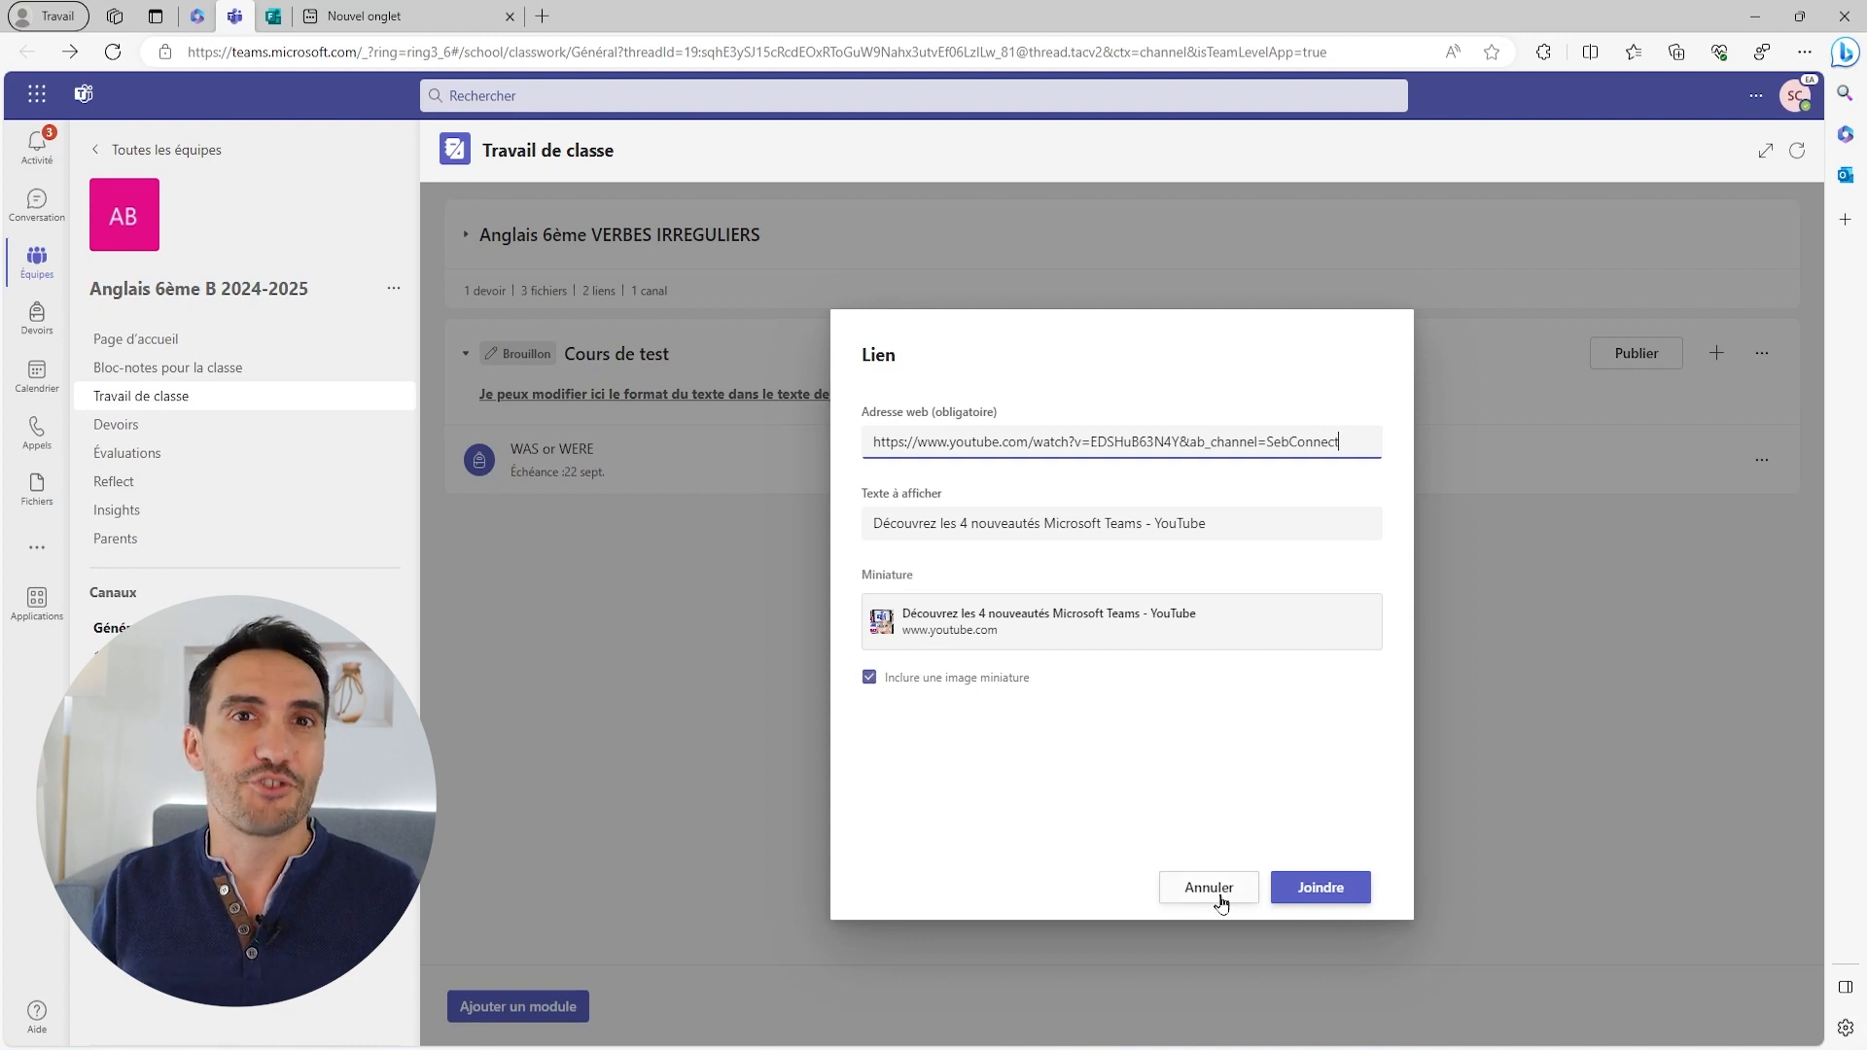
click(1318, 889)
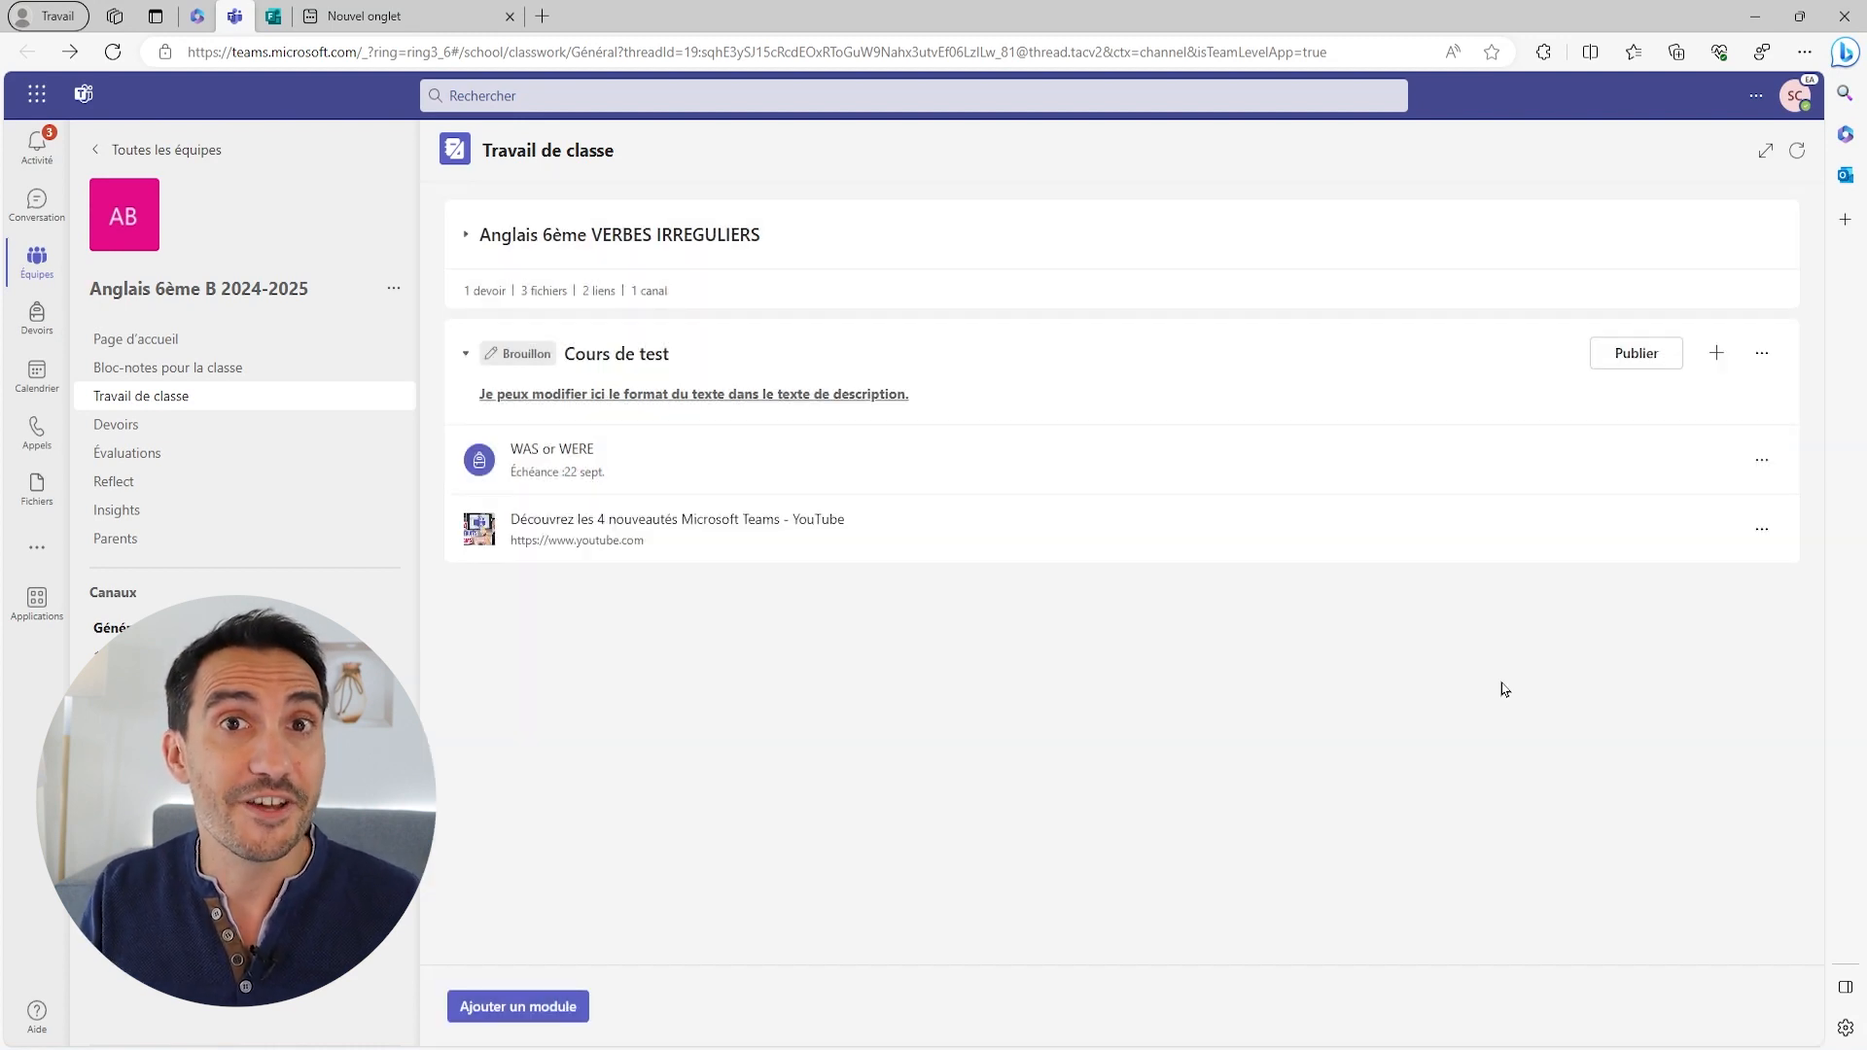
- Publish the Cours de test module to the students
click(1633, 360)
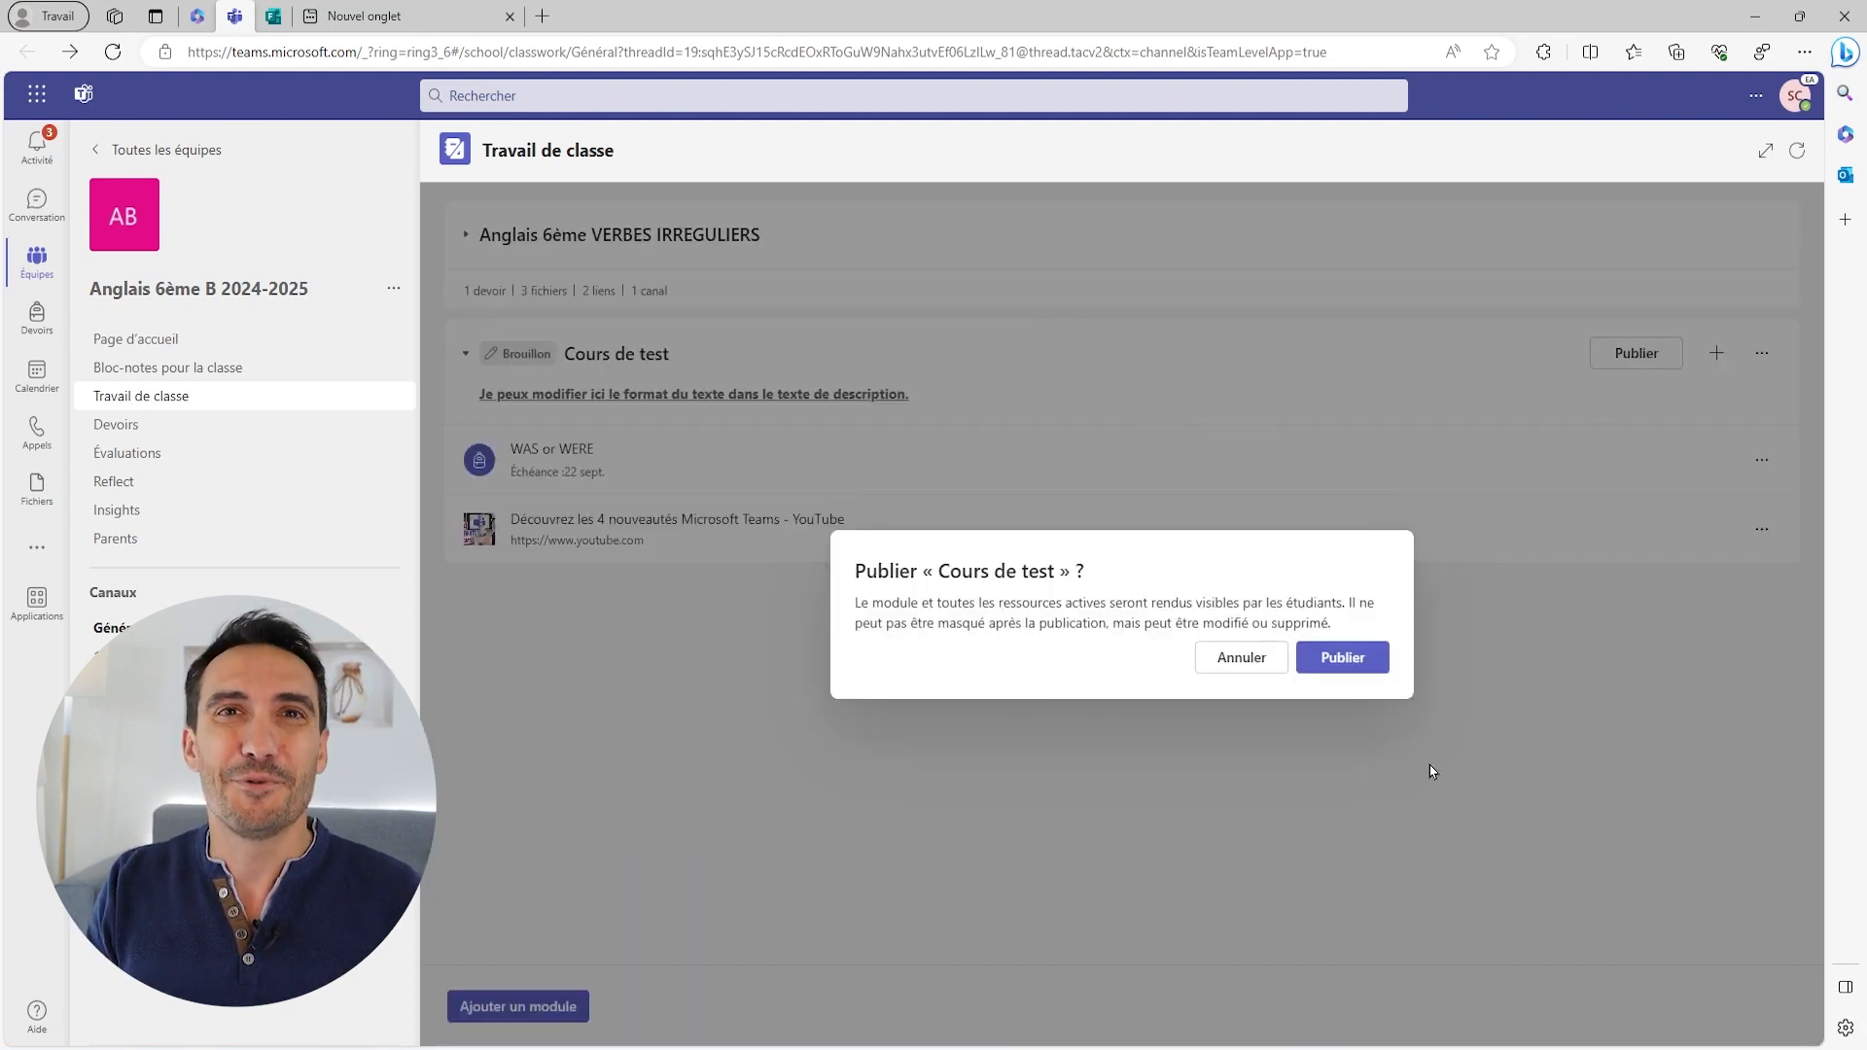
click(1358, 667)
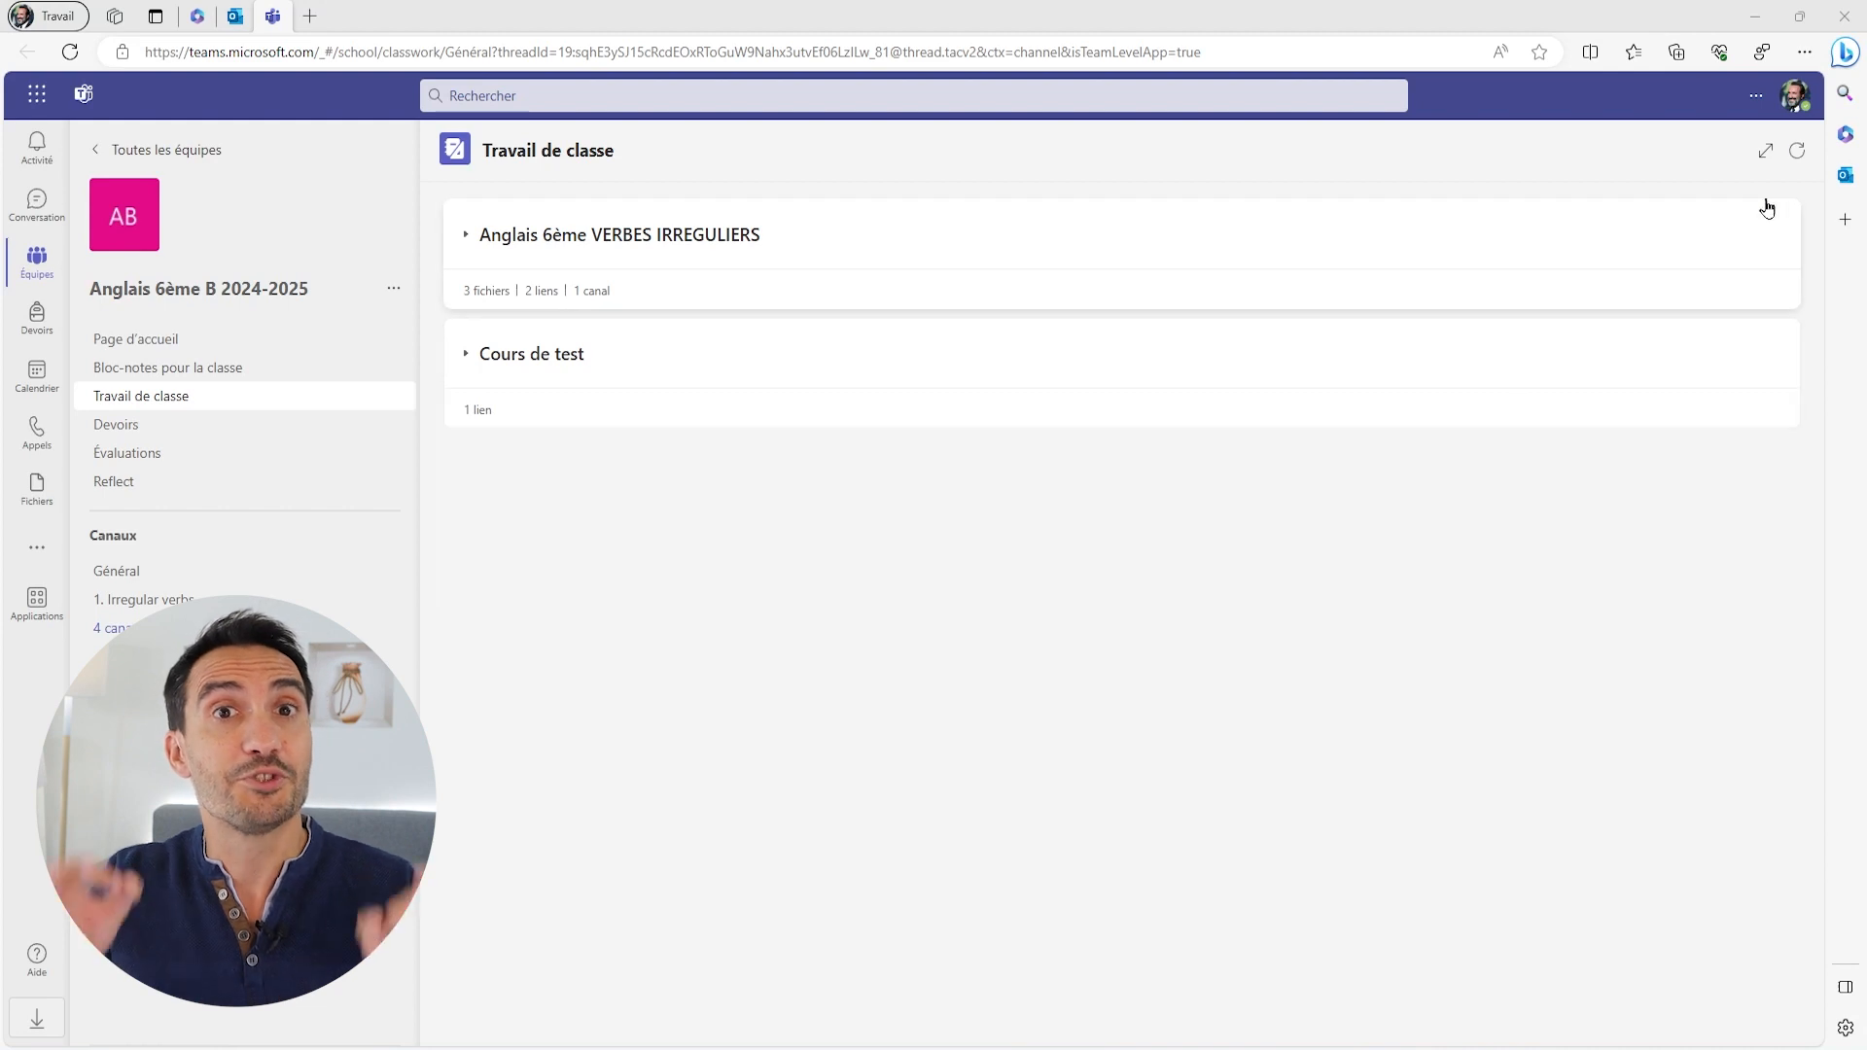
- In the student's session, check the signed-in account, expand the Anglais 6ème VERBES IRREGULIERS module and open "Cours les verbes irréguliers"
click(1795, 94)
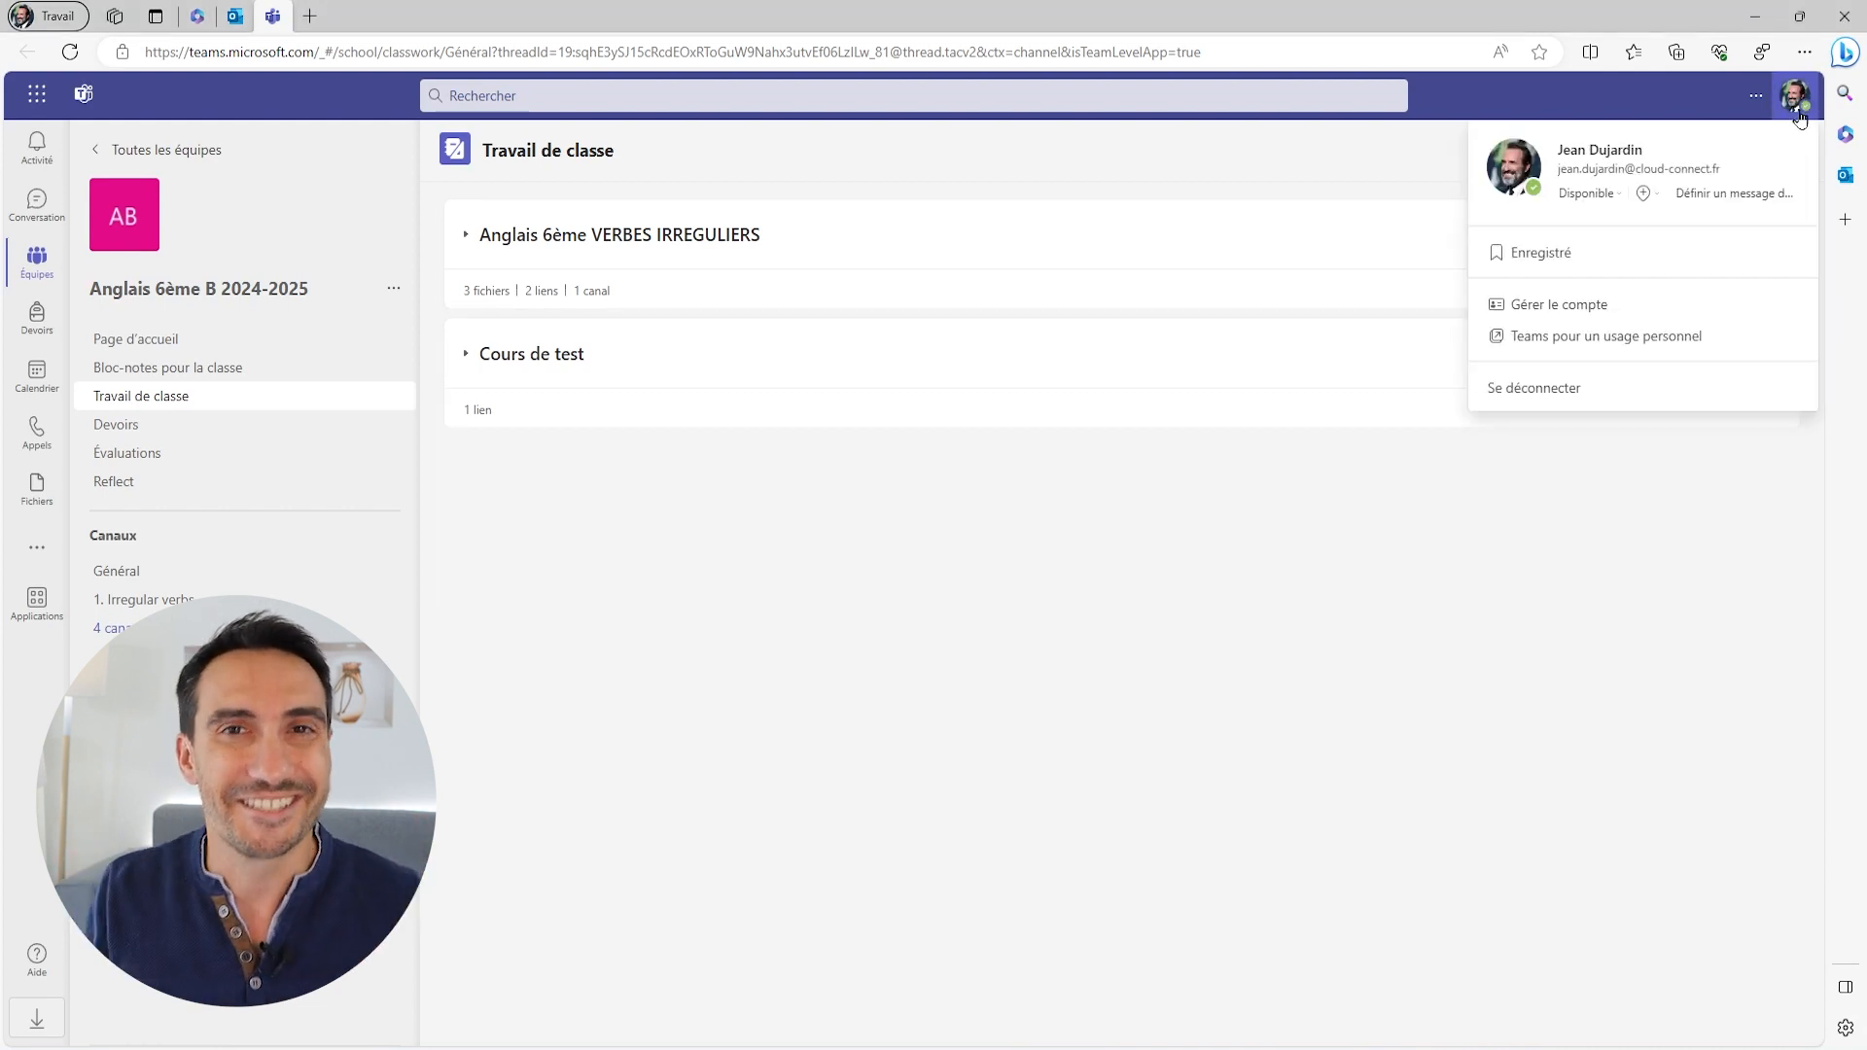
click(1613, 488)
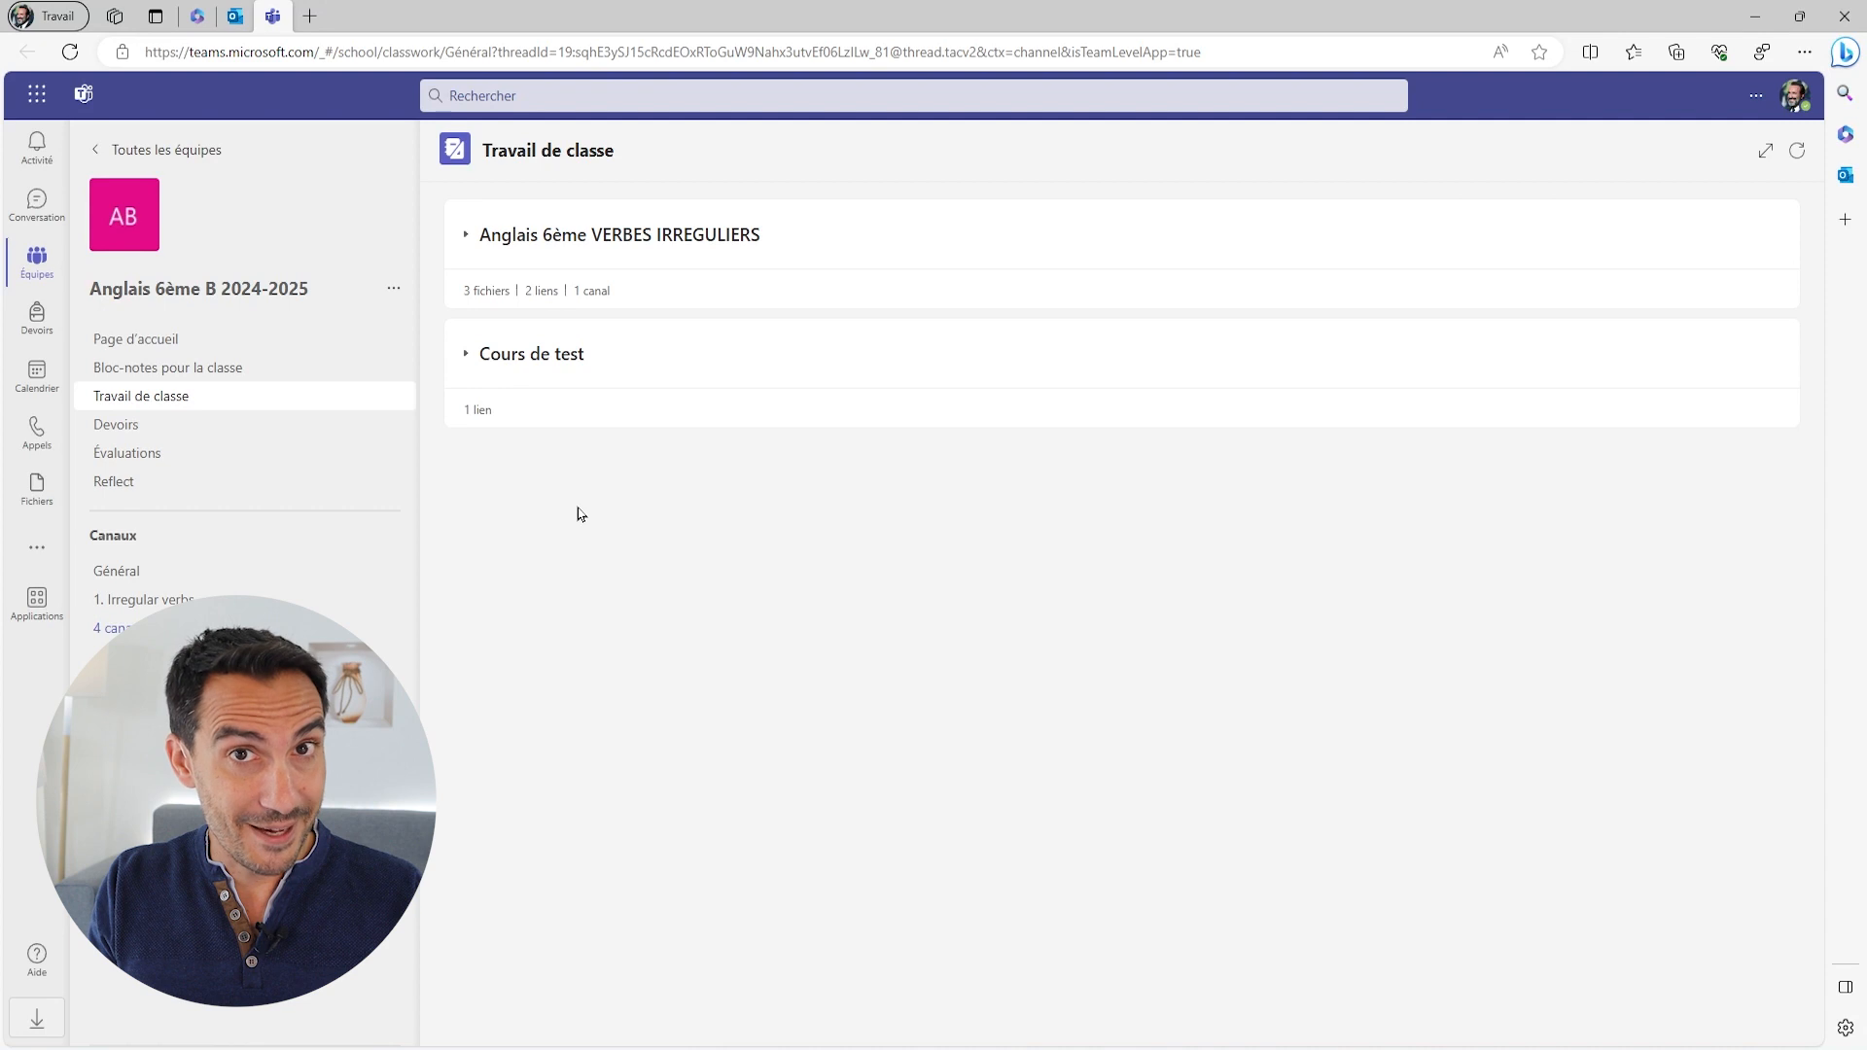
click(817, 235)
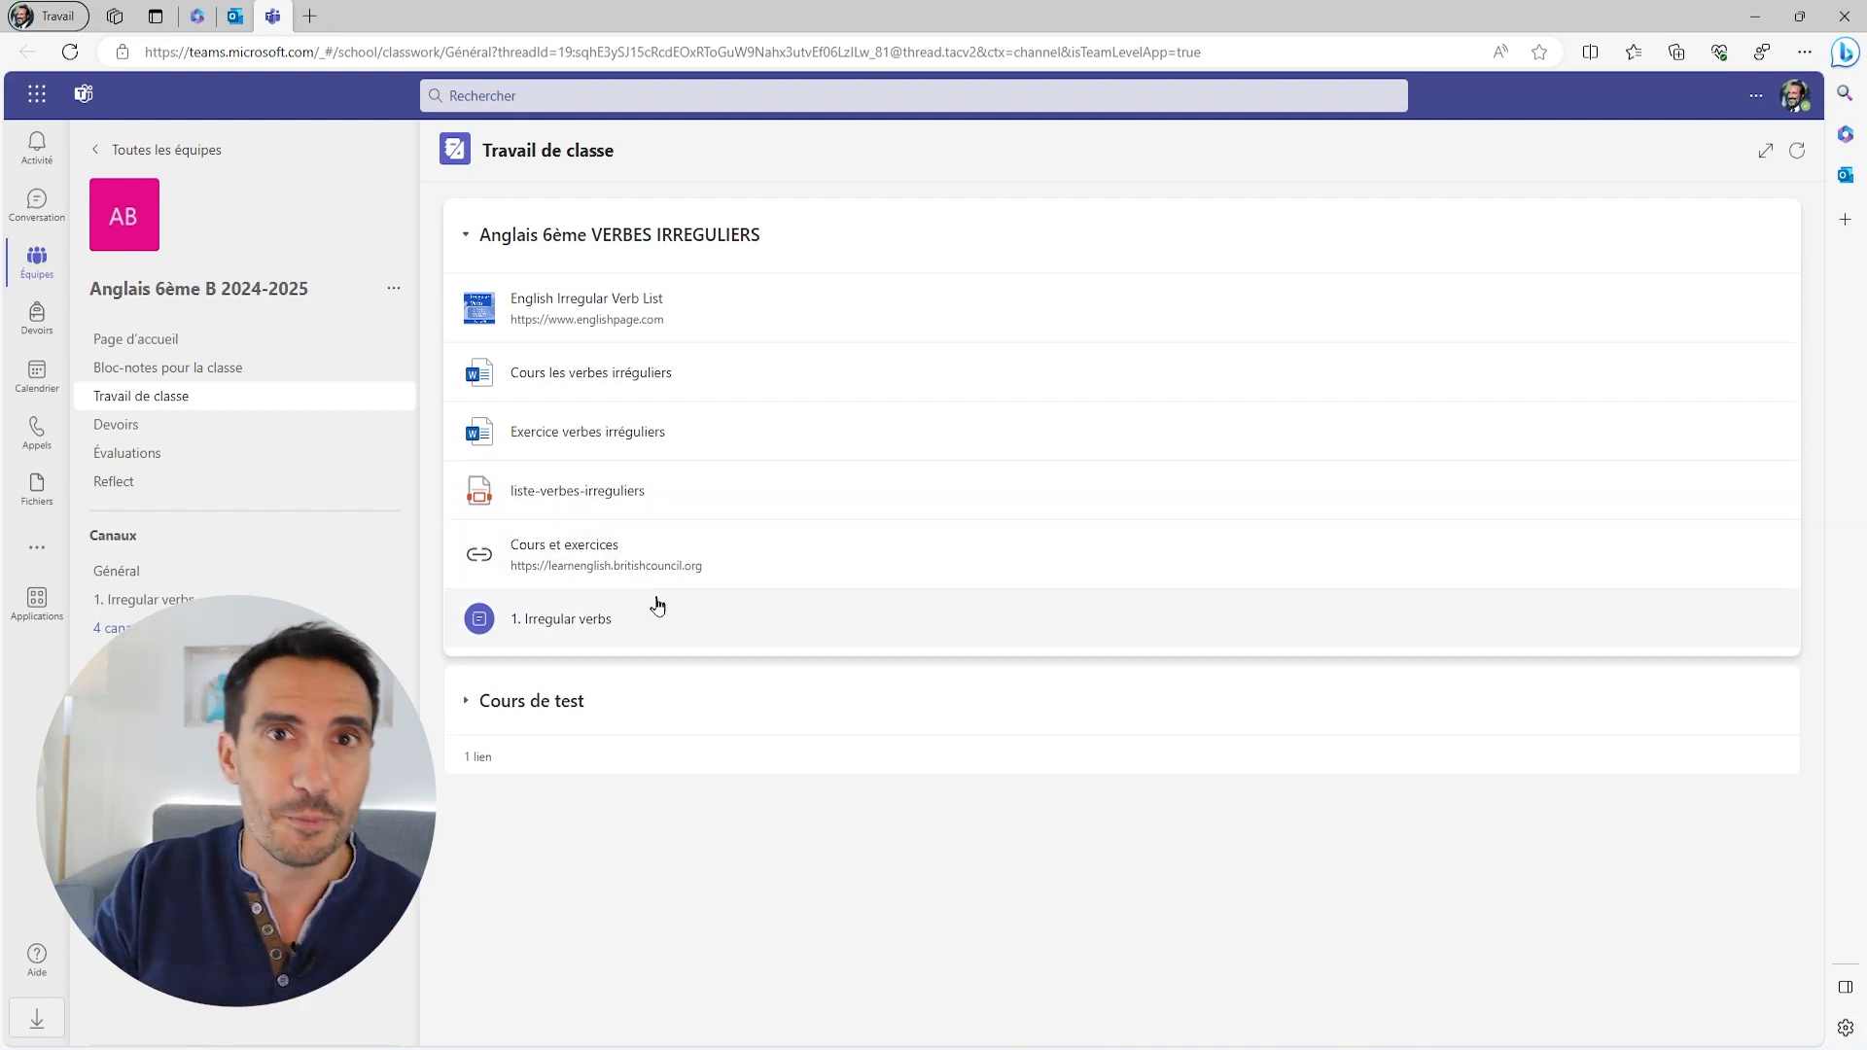
click(704, 372)
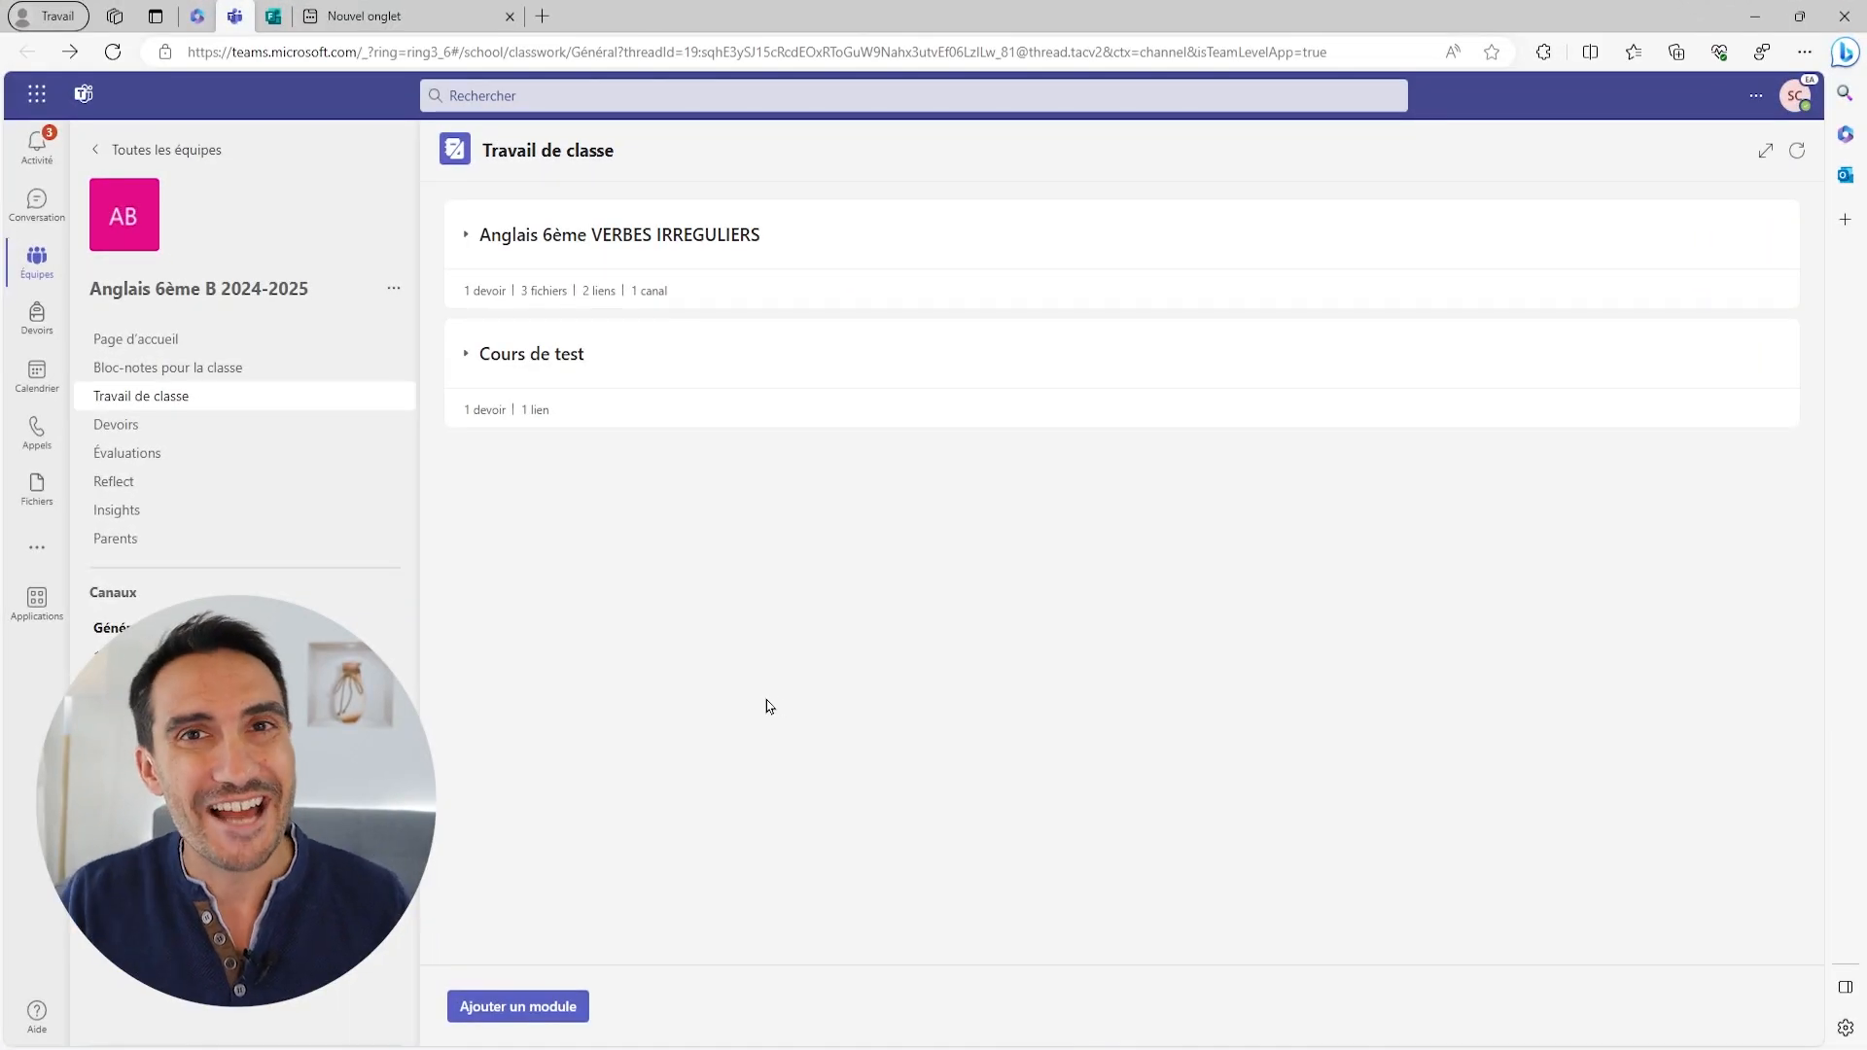
- Start a new assignment in the teacher's Devoirs and show the modules it can be attached to
click(123, 431)
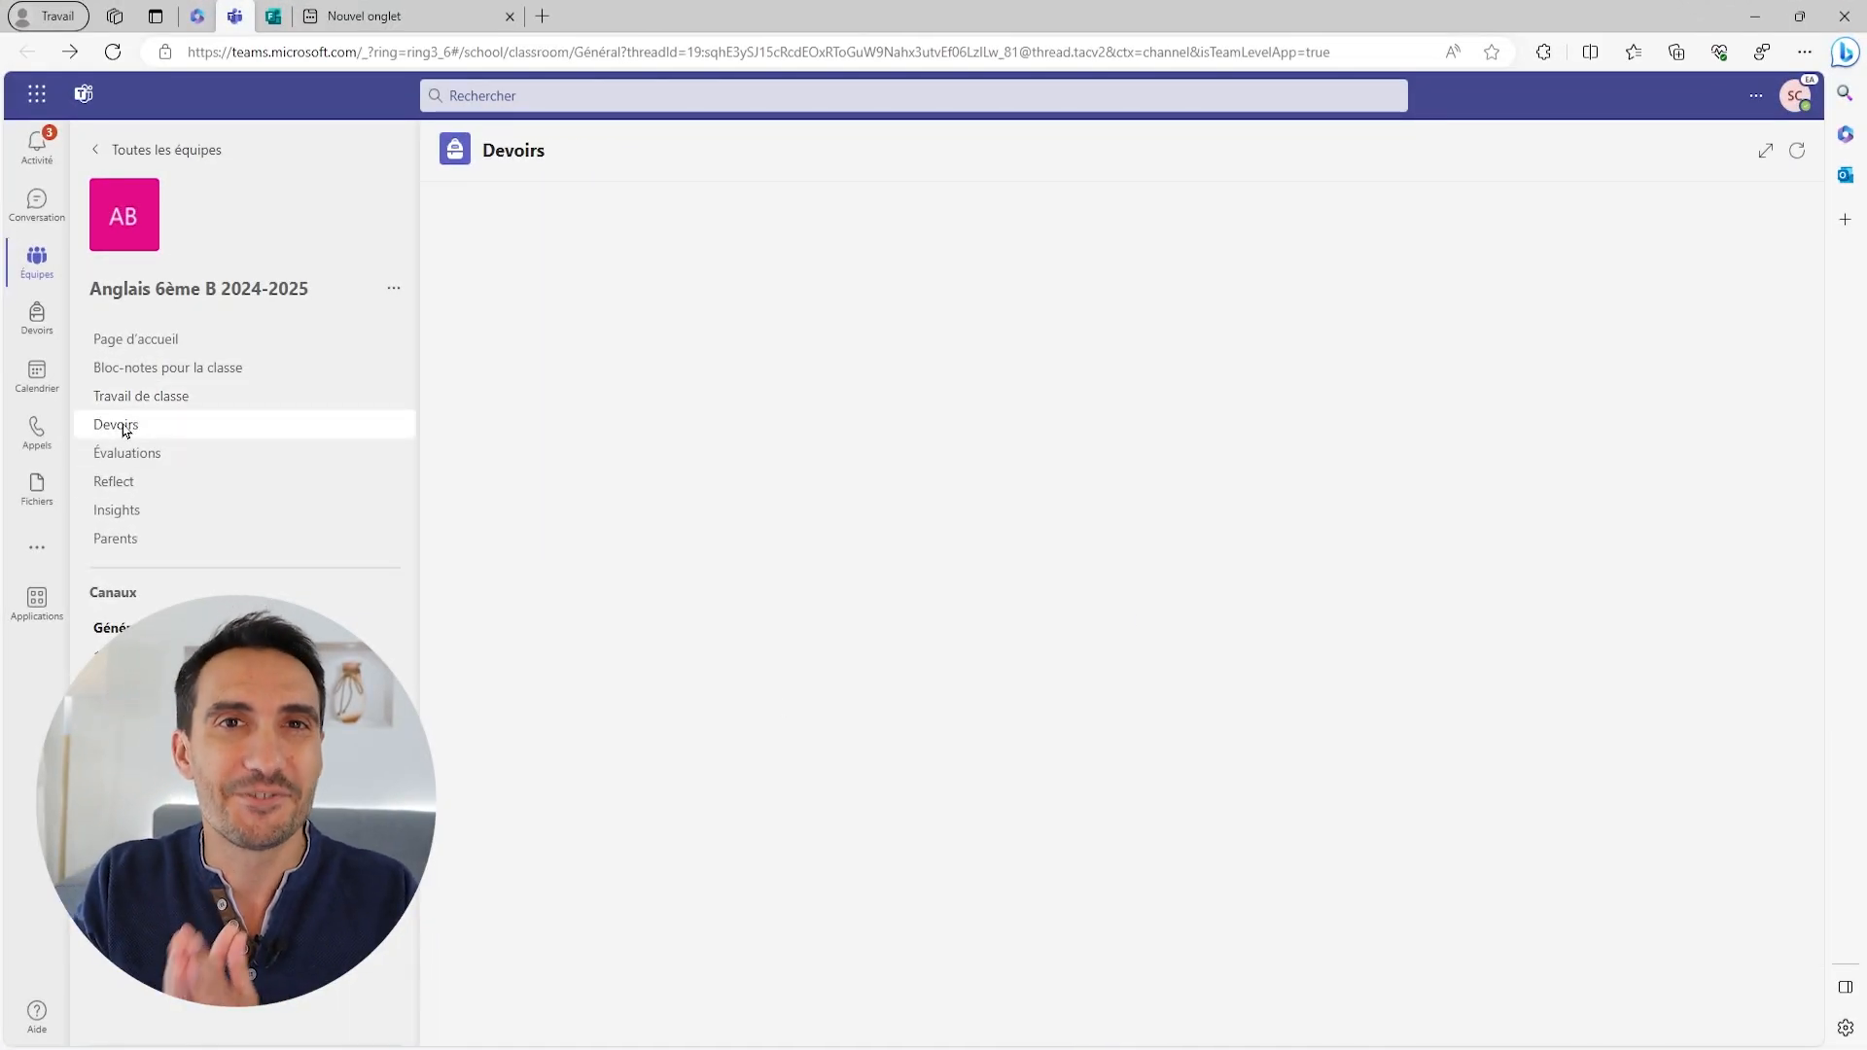
click(497, 1013)
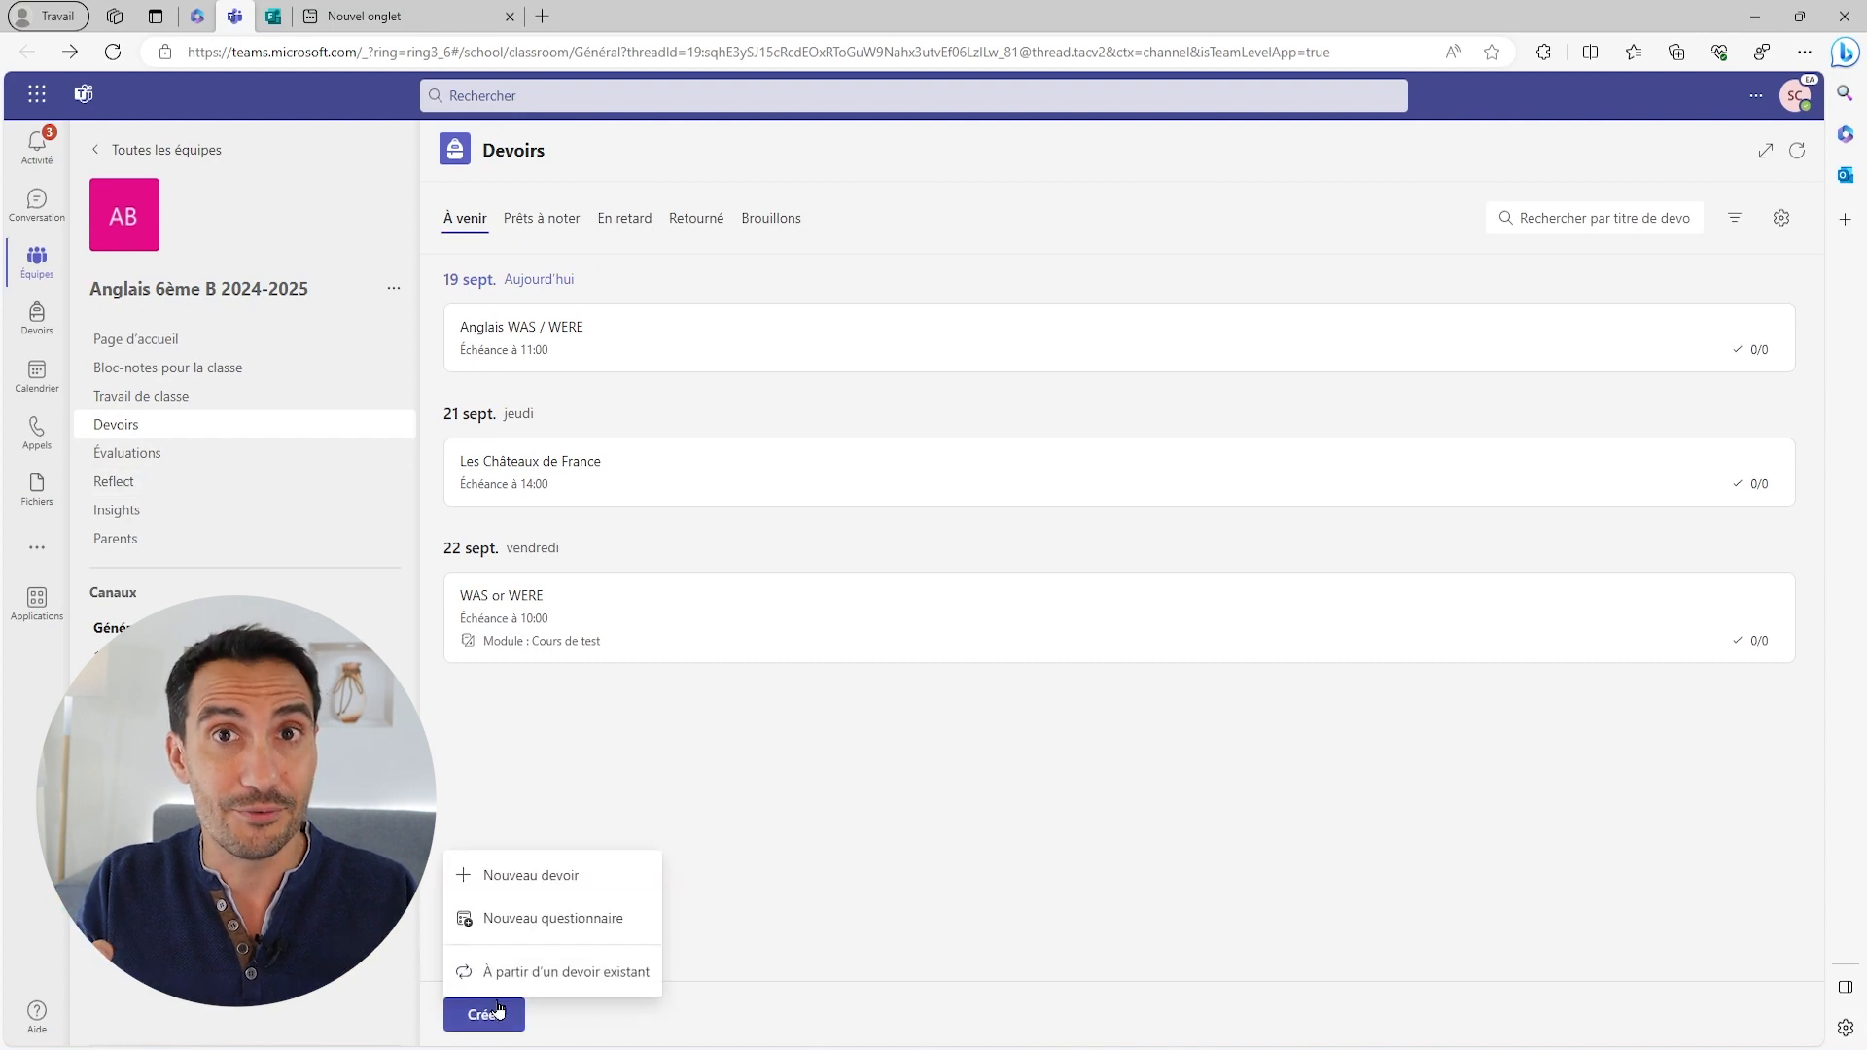
click(516, 875)
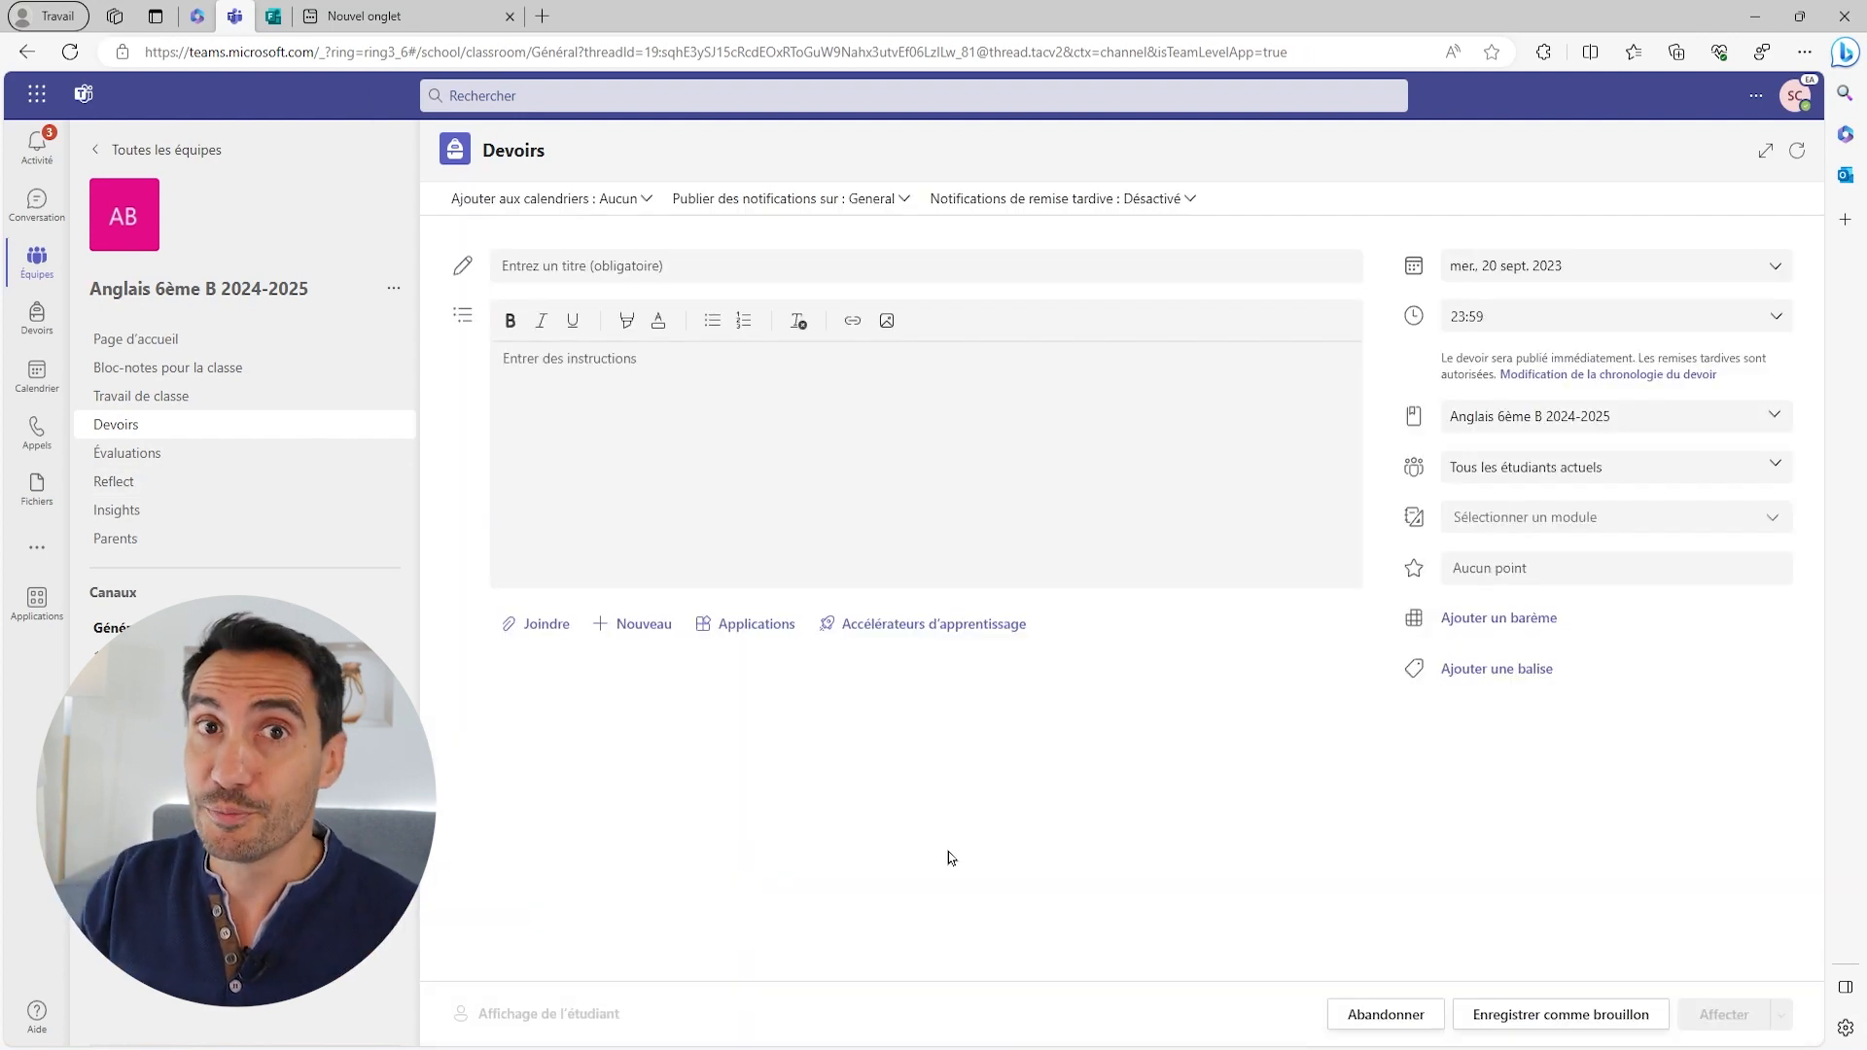
click(1554, 525)
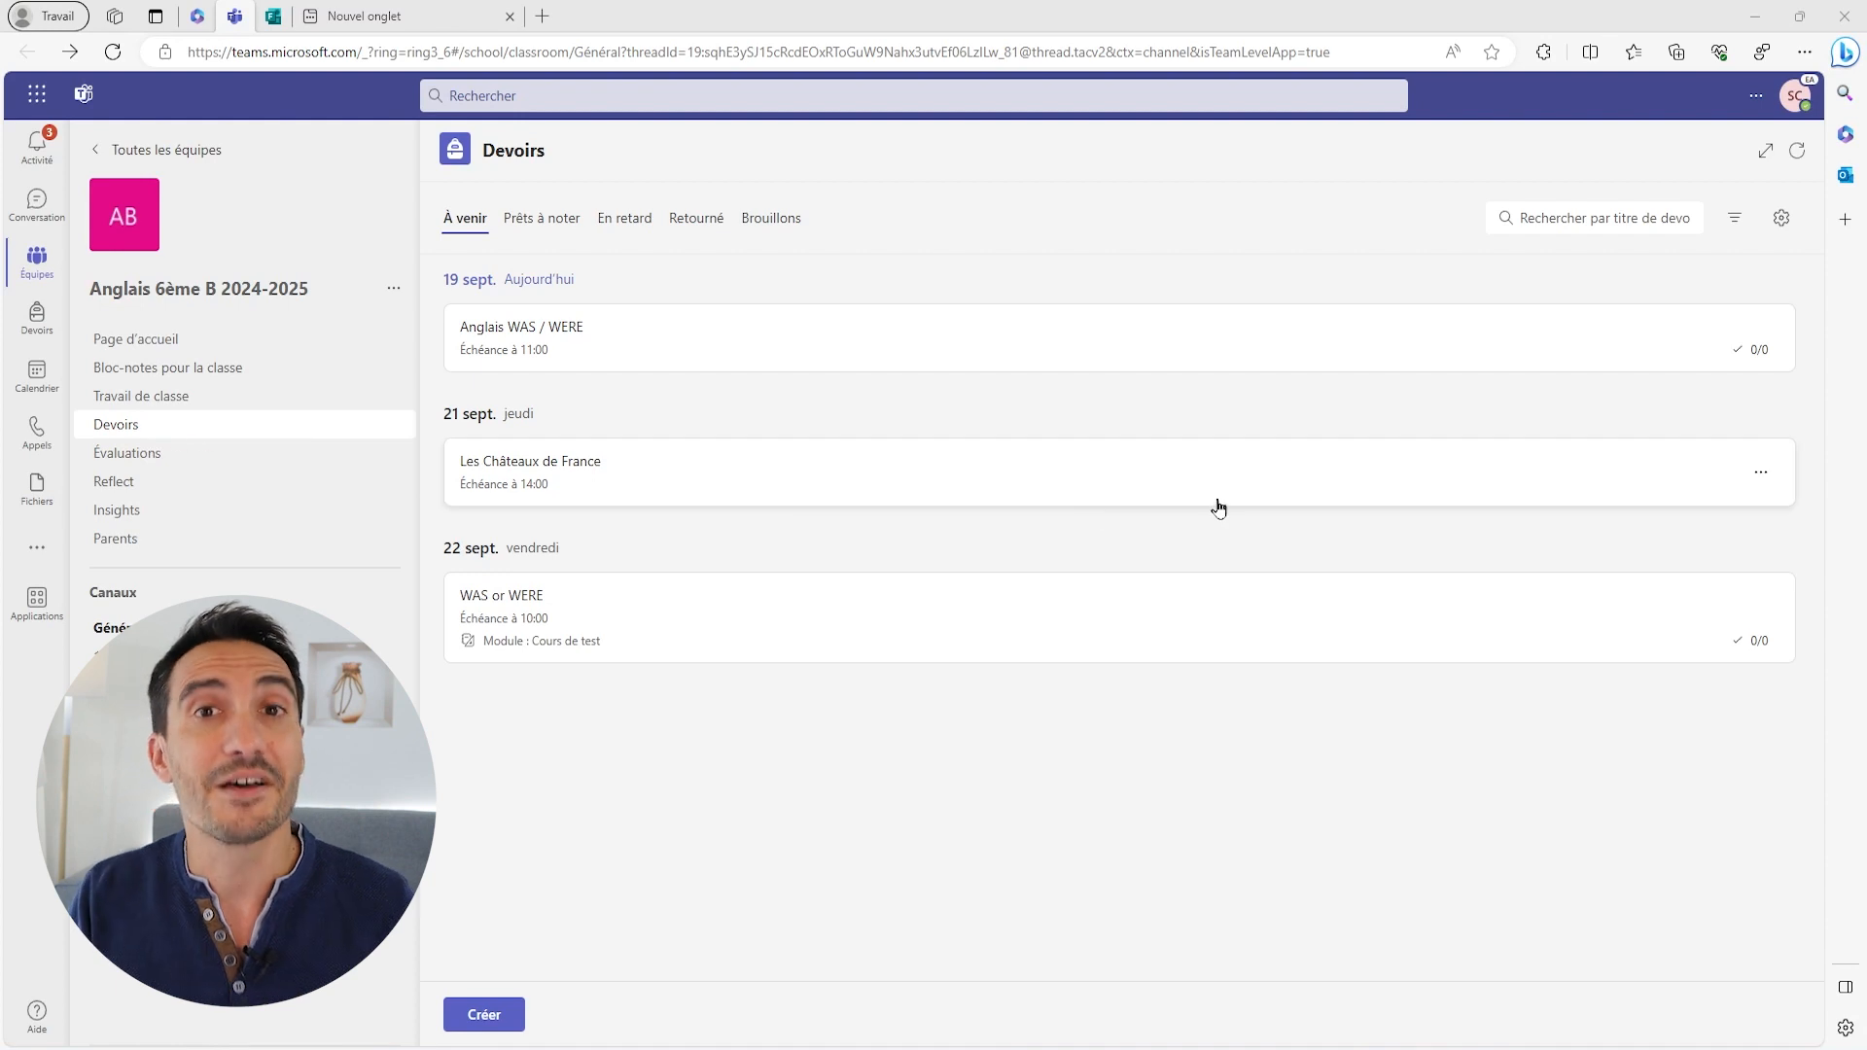
- Open the options of the "Les Châteaux de France" assignment
click(1761, 476)
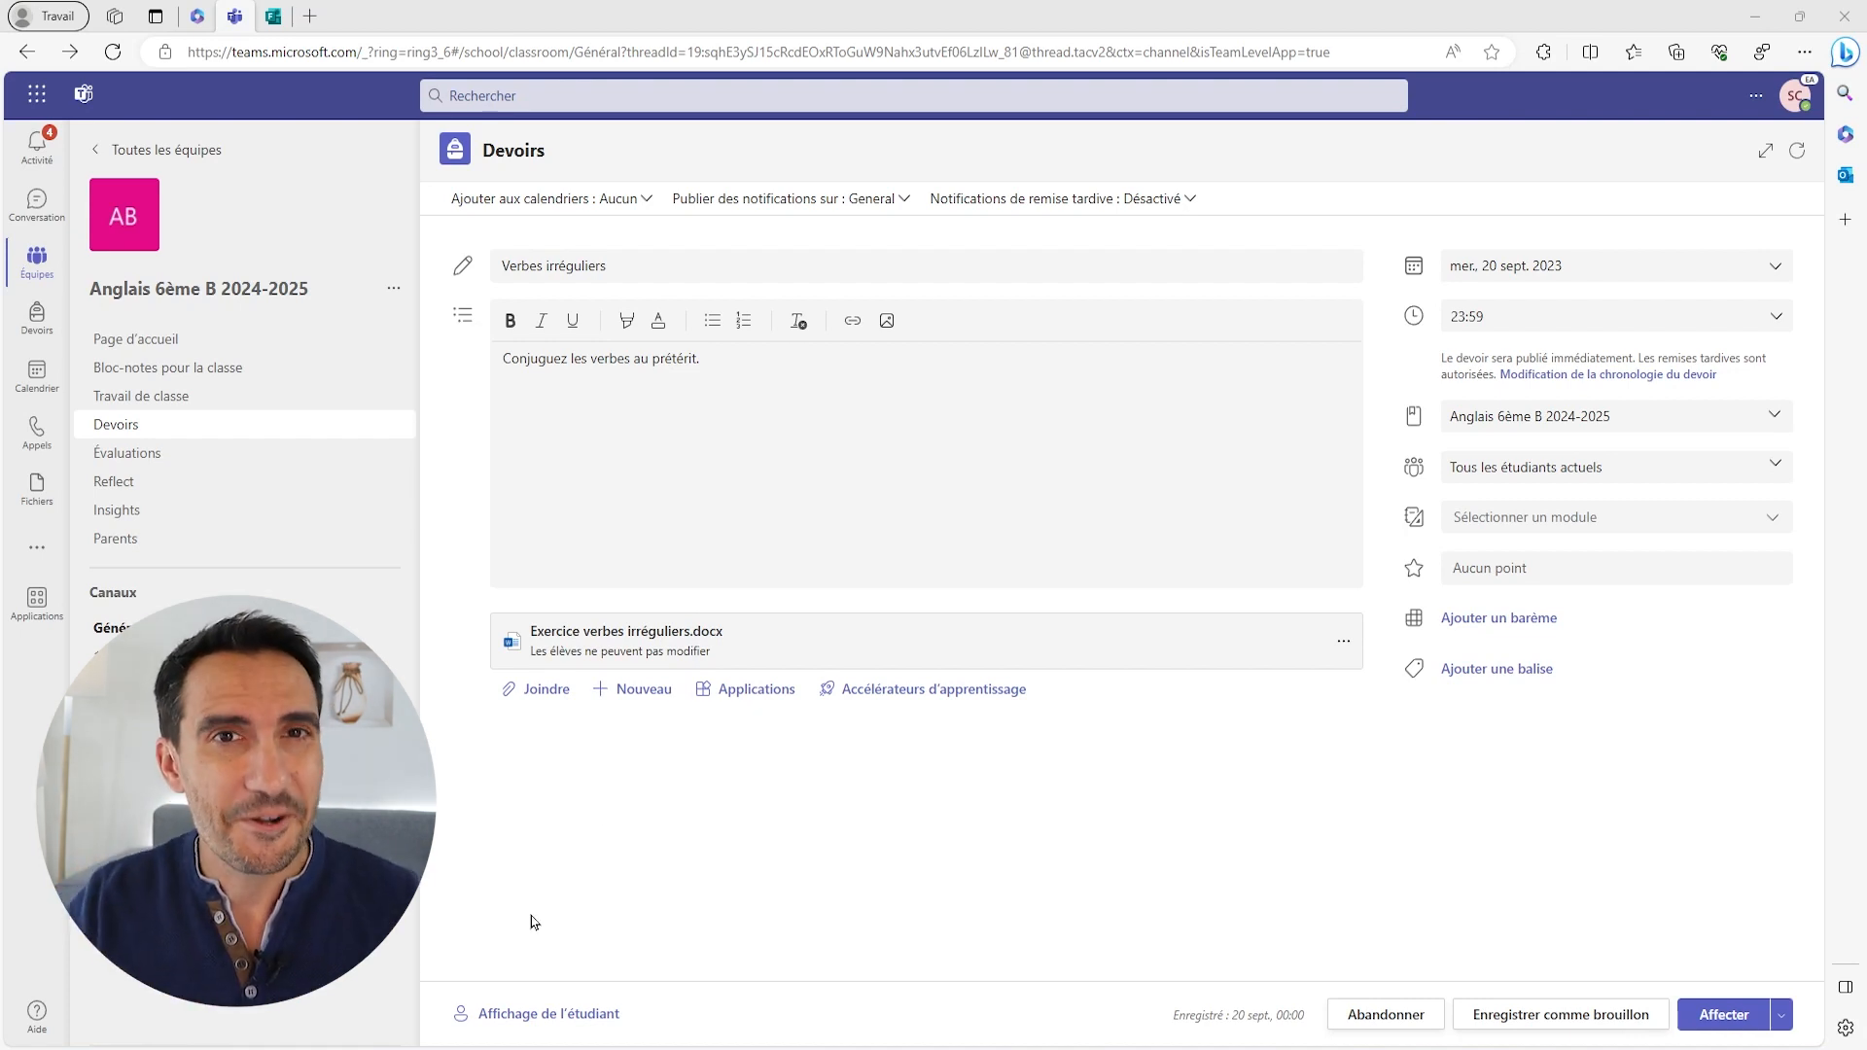
- Preview the "Verbes irréguliers" assignment as students see it
click(575, 1018)
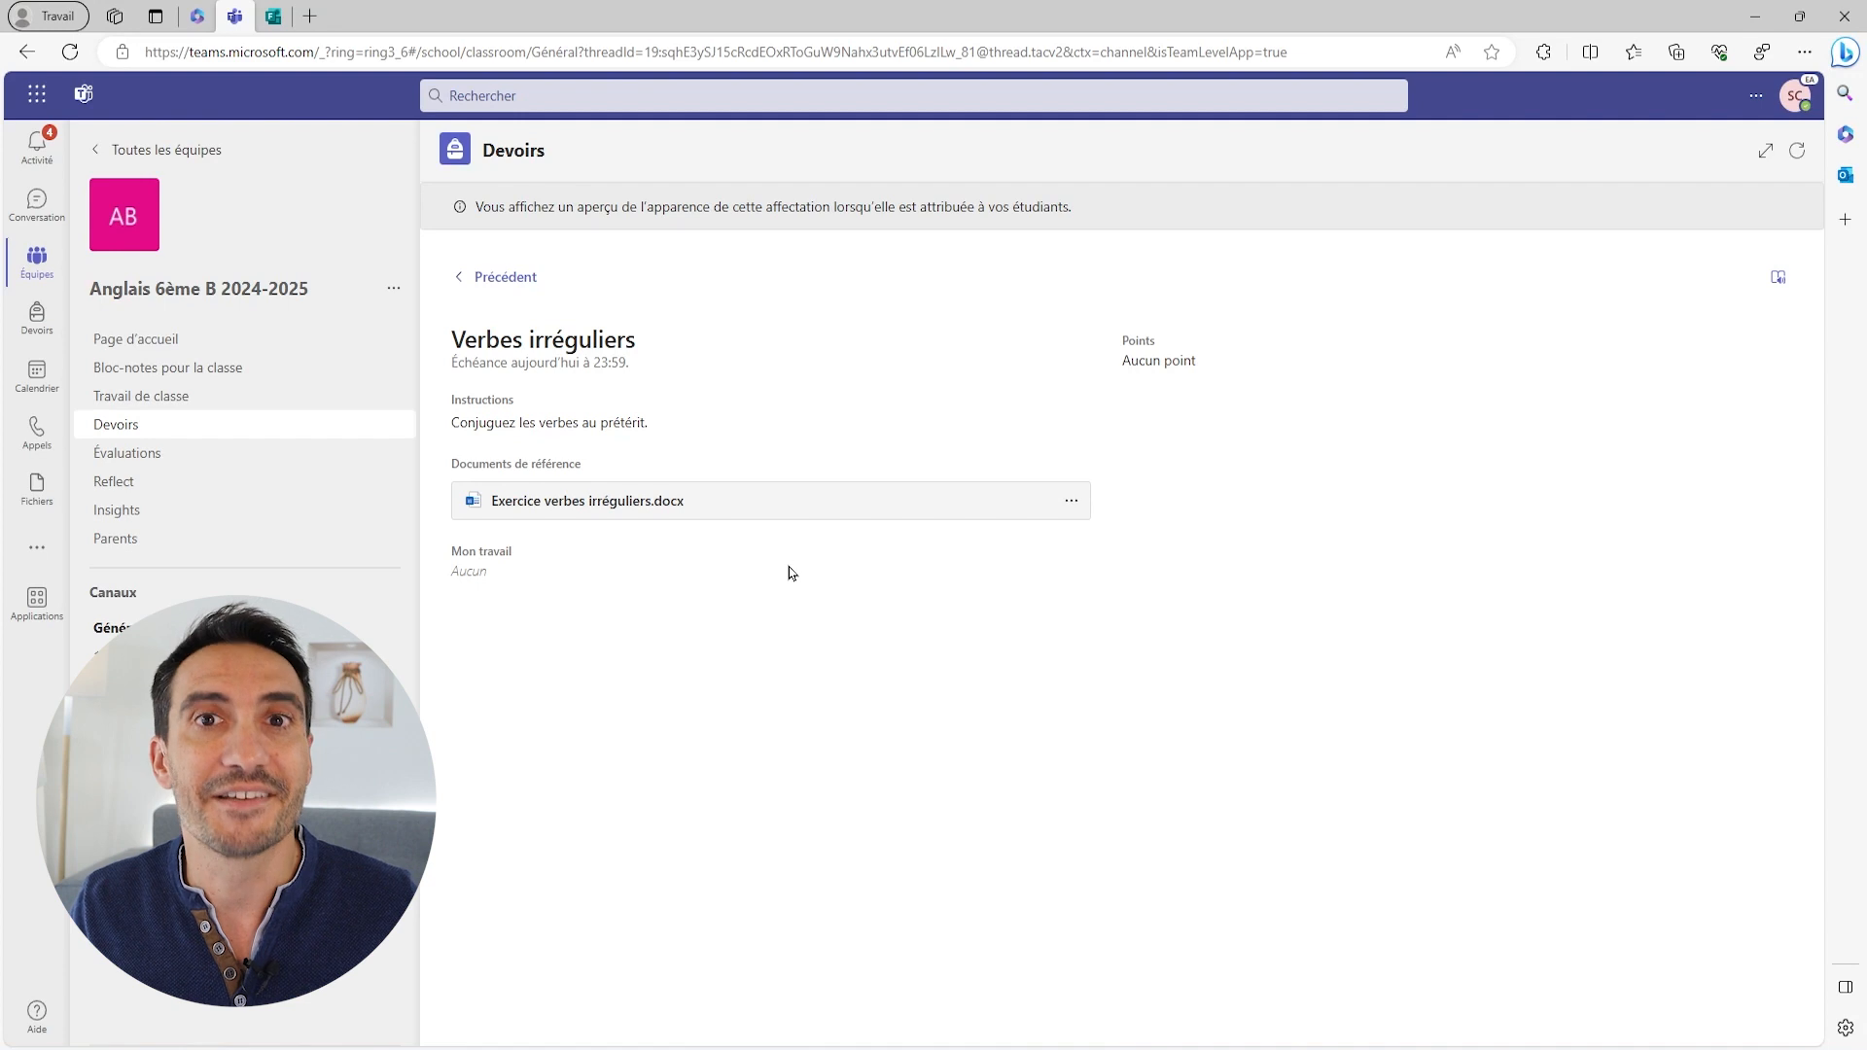
- View the "Verbes irréguliers" assignment in the Immersive Reader, close the reader and leave the student preview
click(1779, 281)
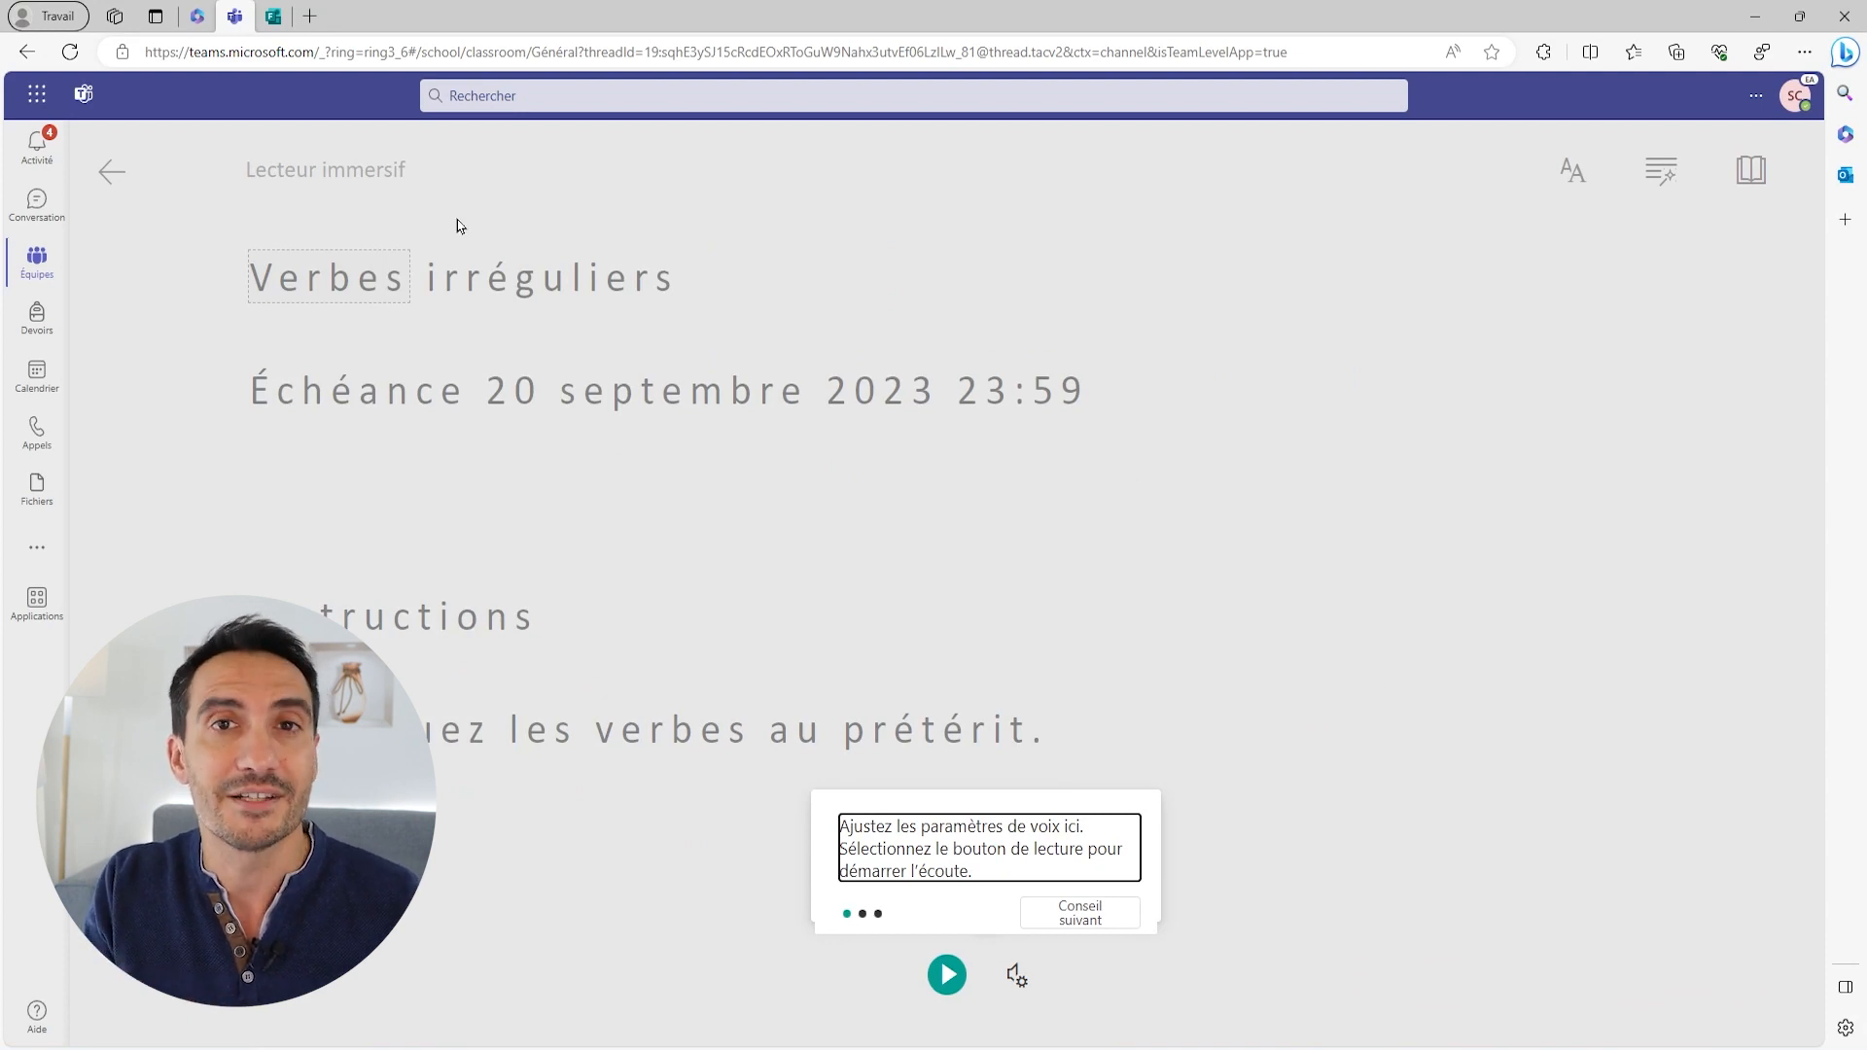
click(111, 178)
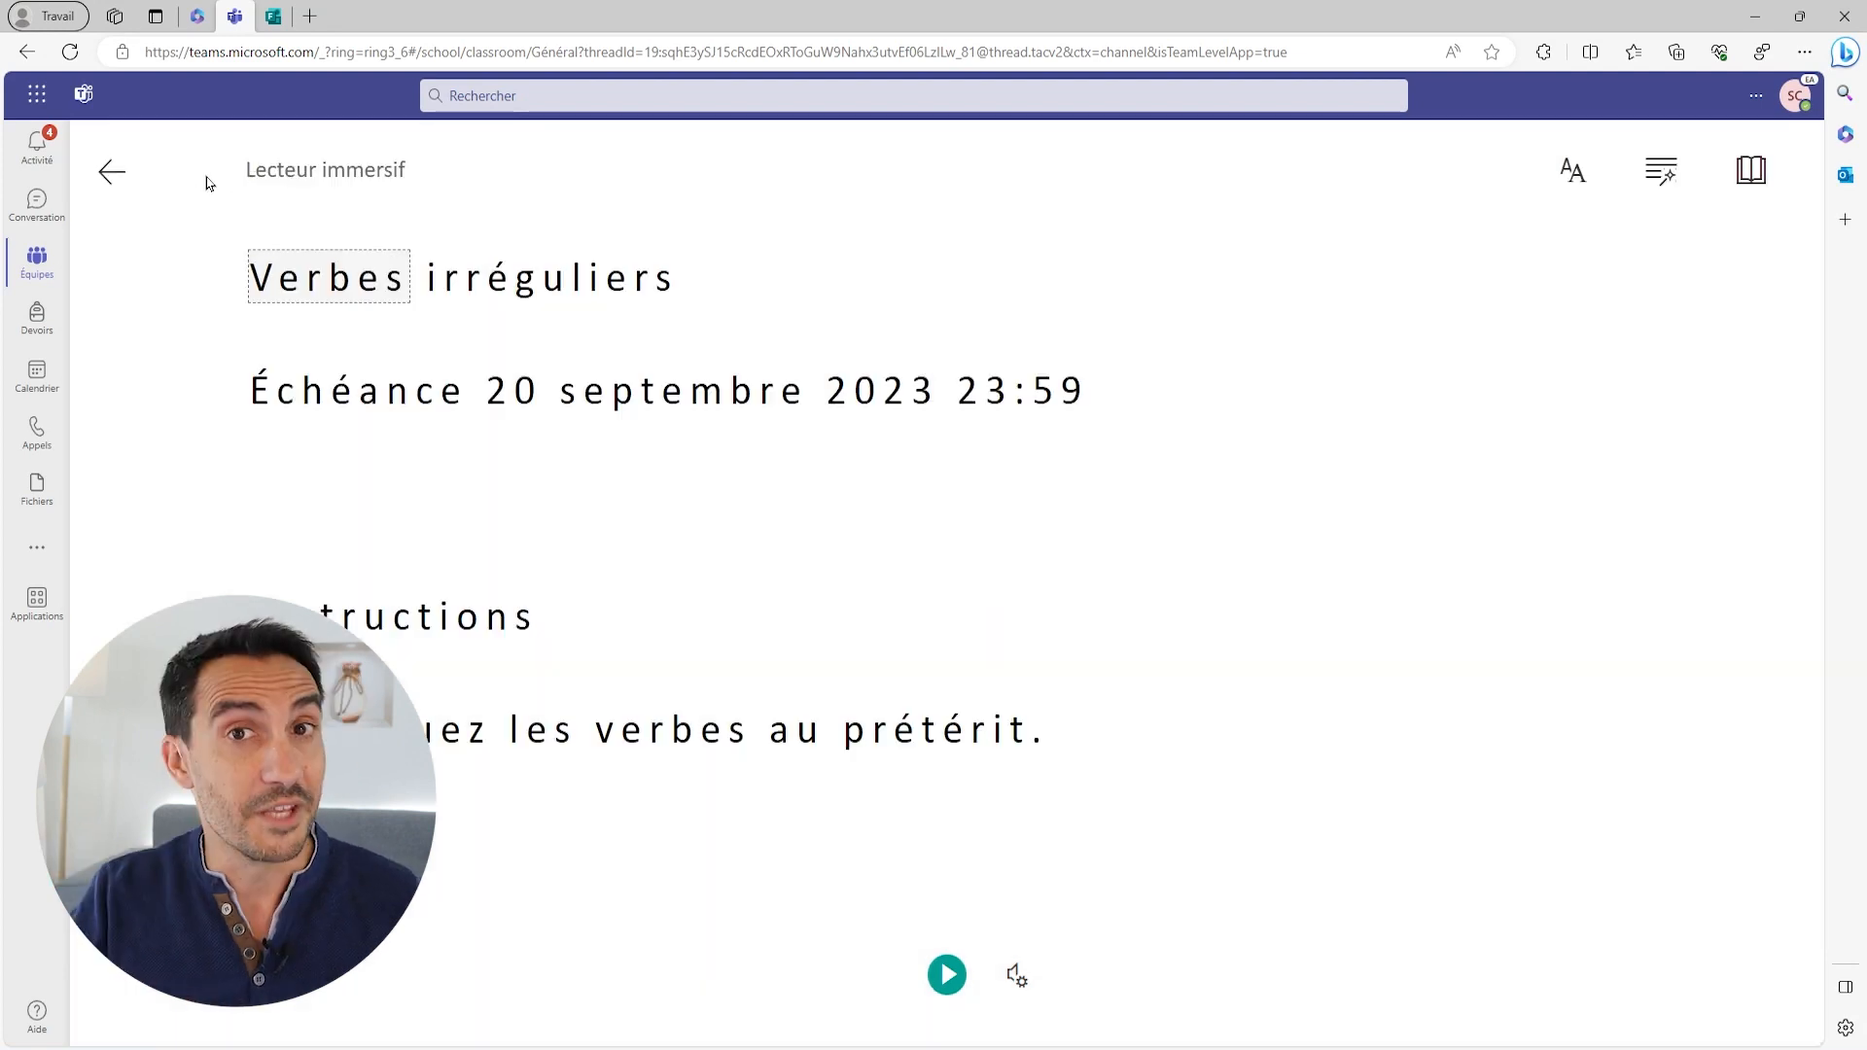
click(112, 173)
click(502, 278)
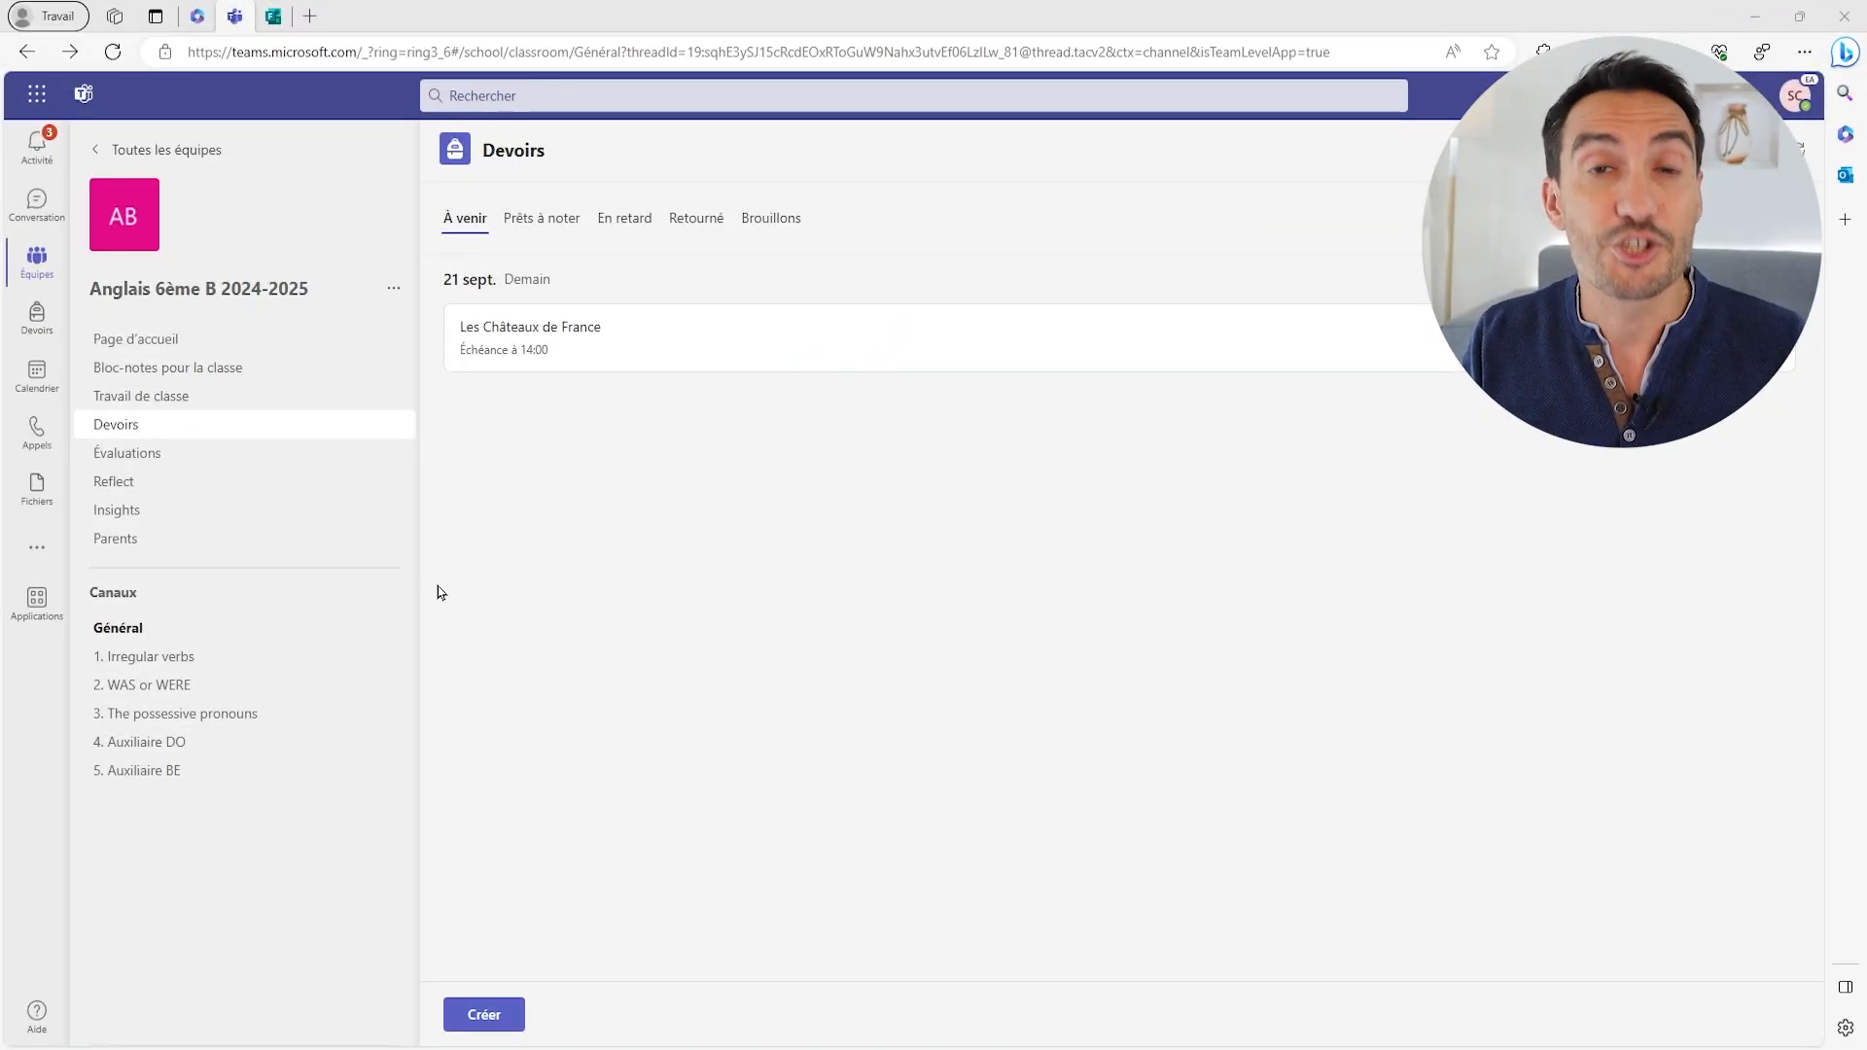
- Copy the link to the post "Comment apprendre les verbes irréguliers en anglais rapidement ?" in the 1. Irregular verbs channel
click(156, 657)
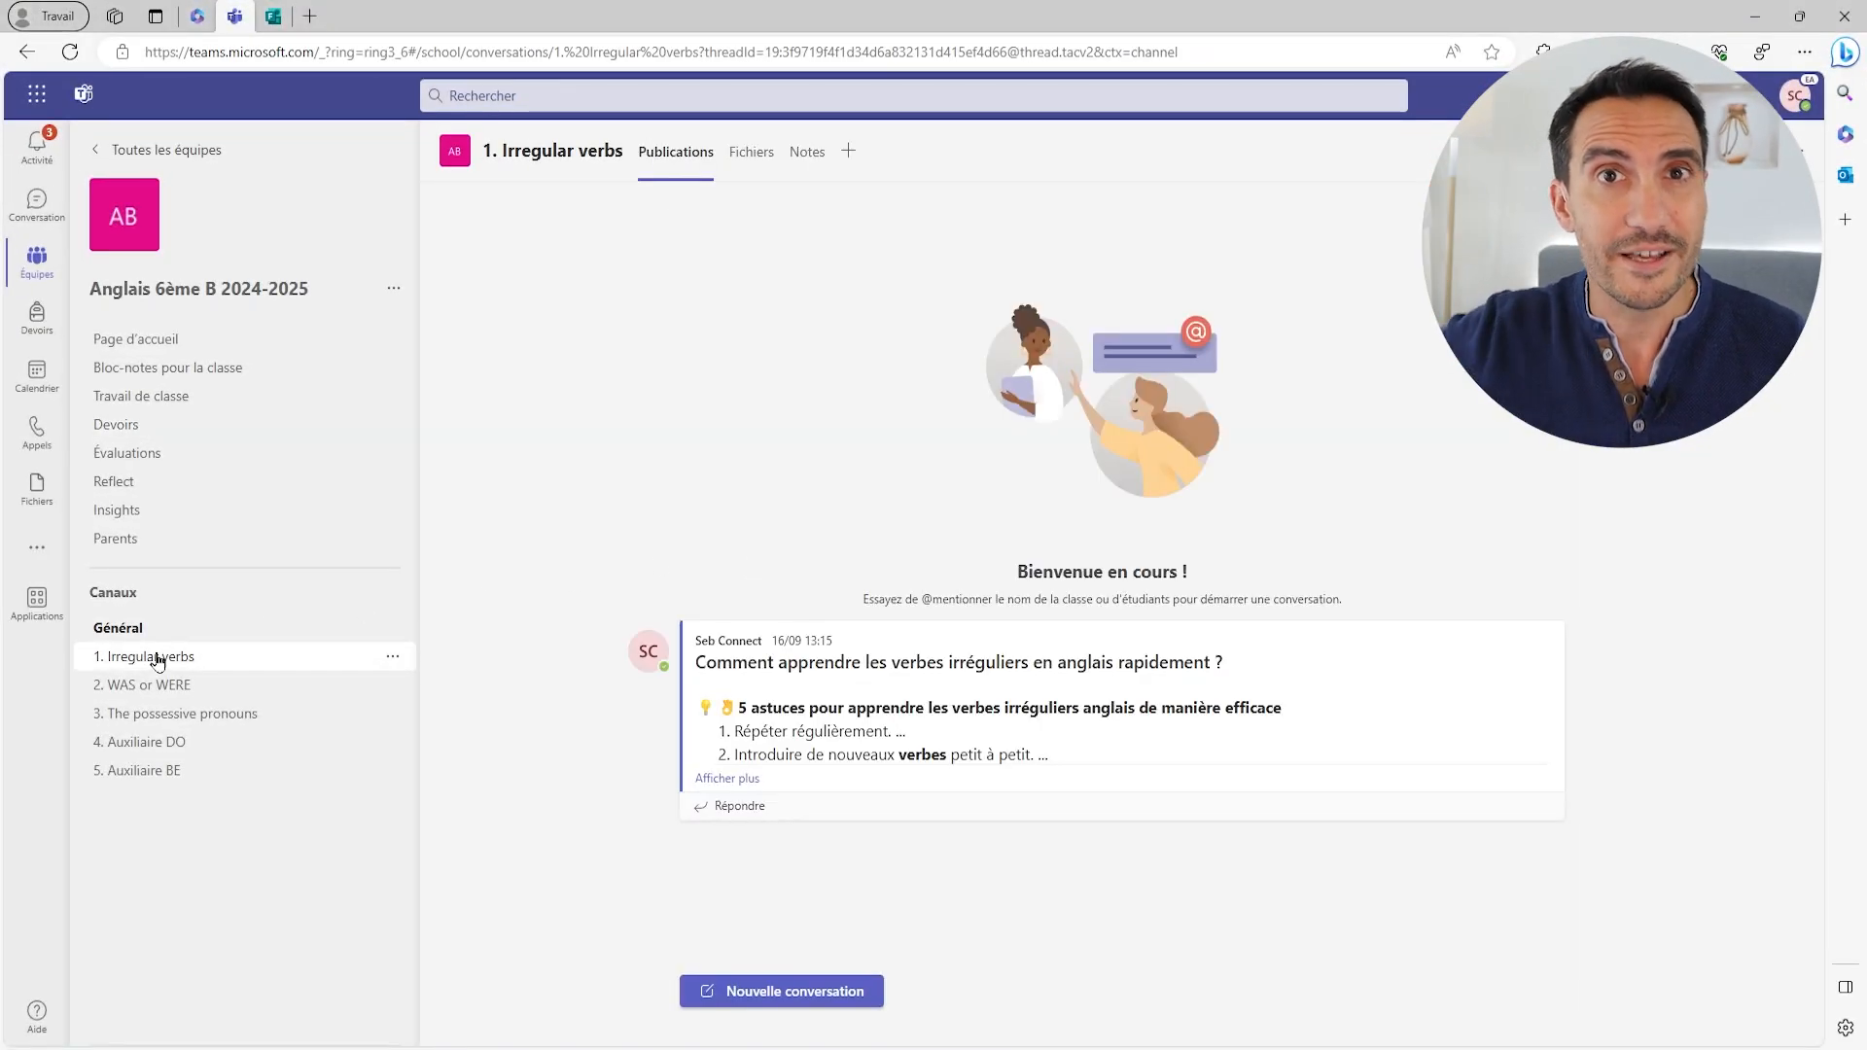
click(1543, 608)
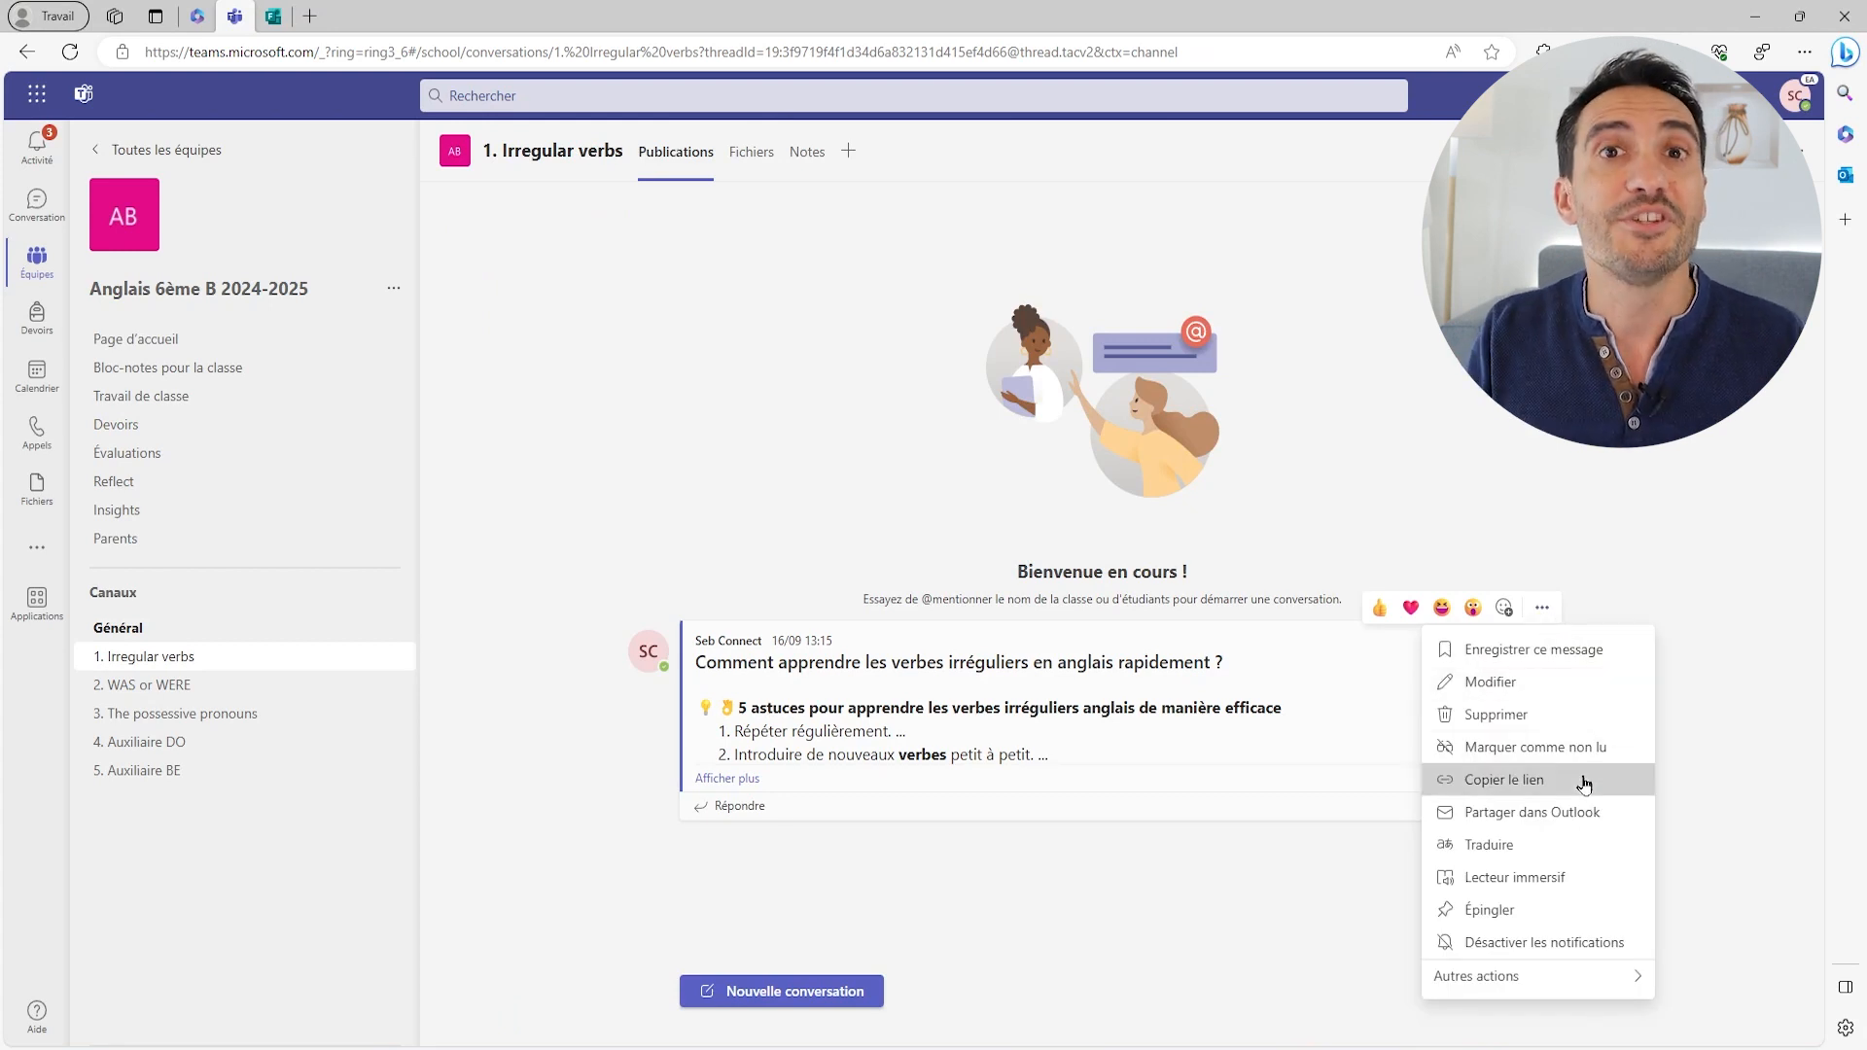
click(1537, 779)
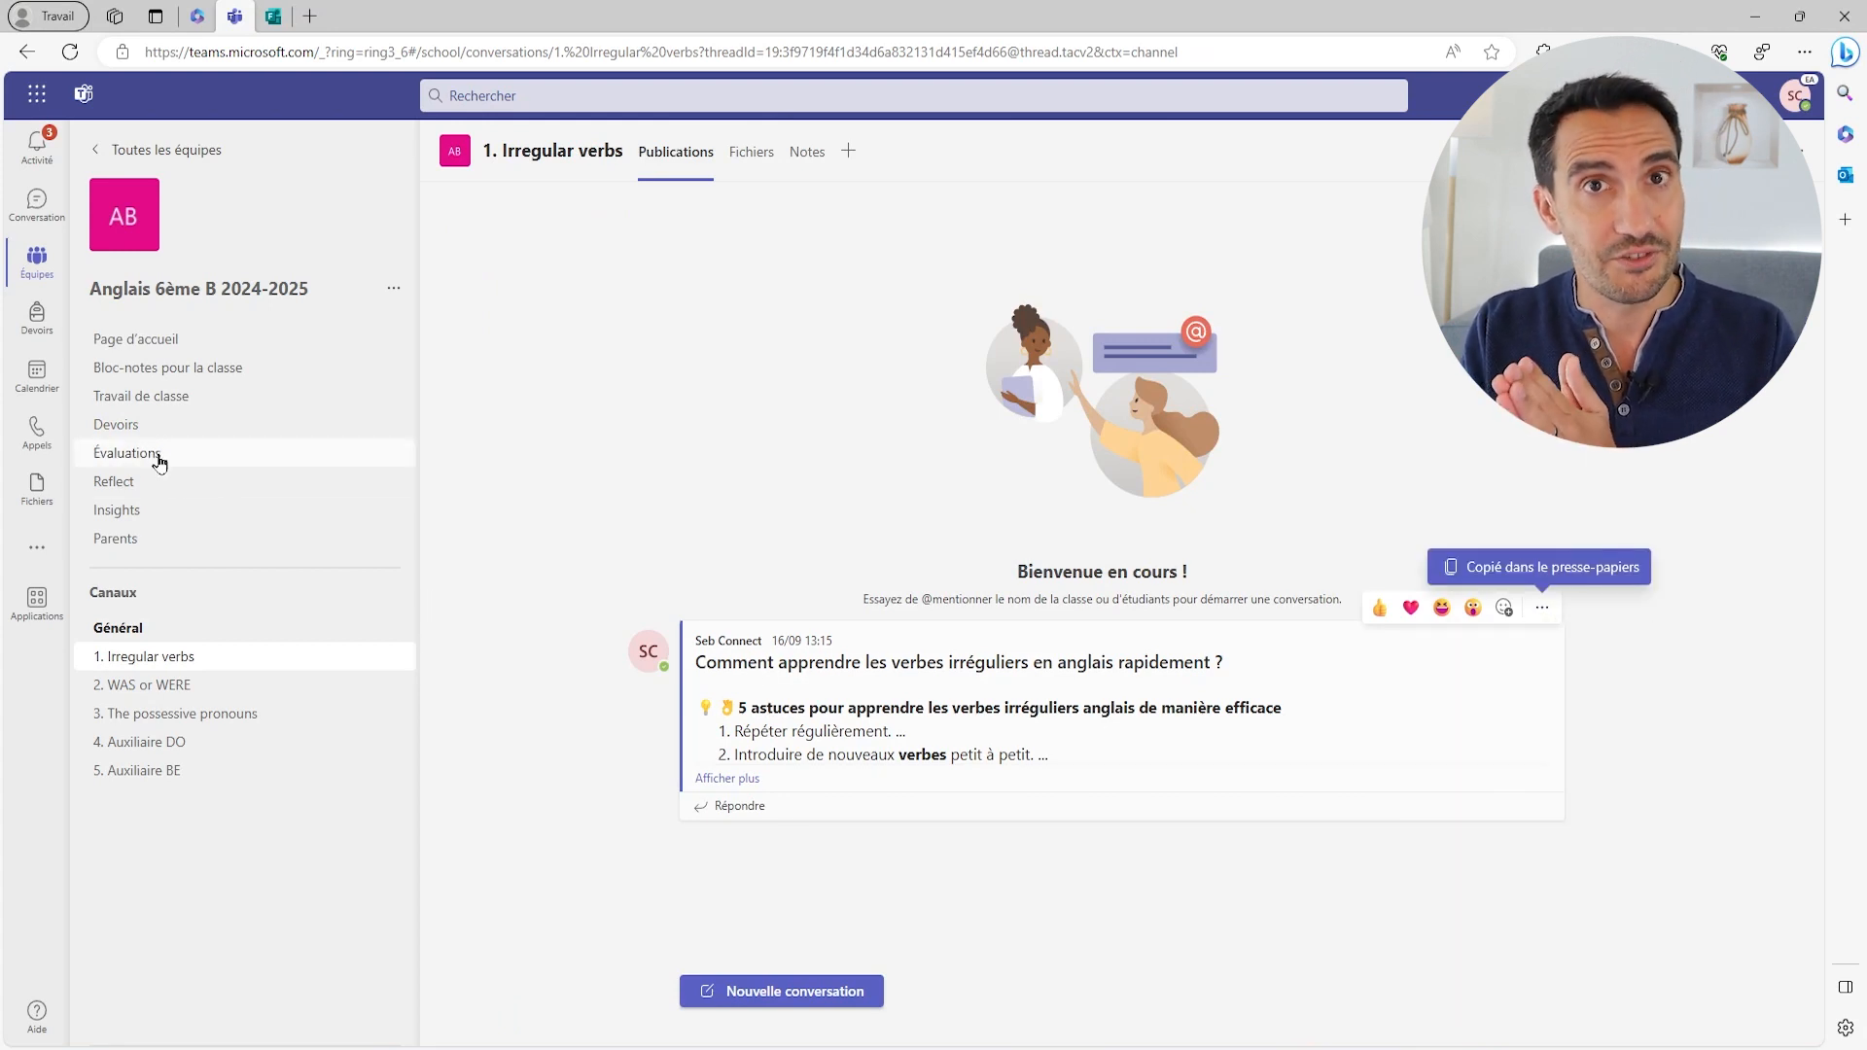
- Create a new assignment in the class's Devoirs and title it "Irregular verbs"
click(122, 424)
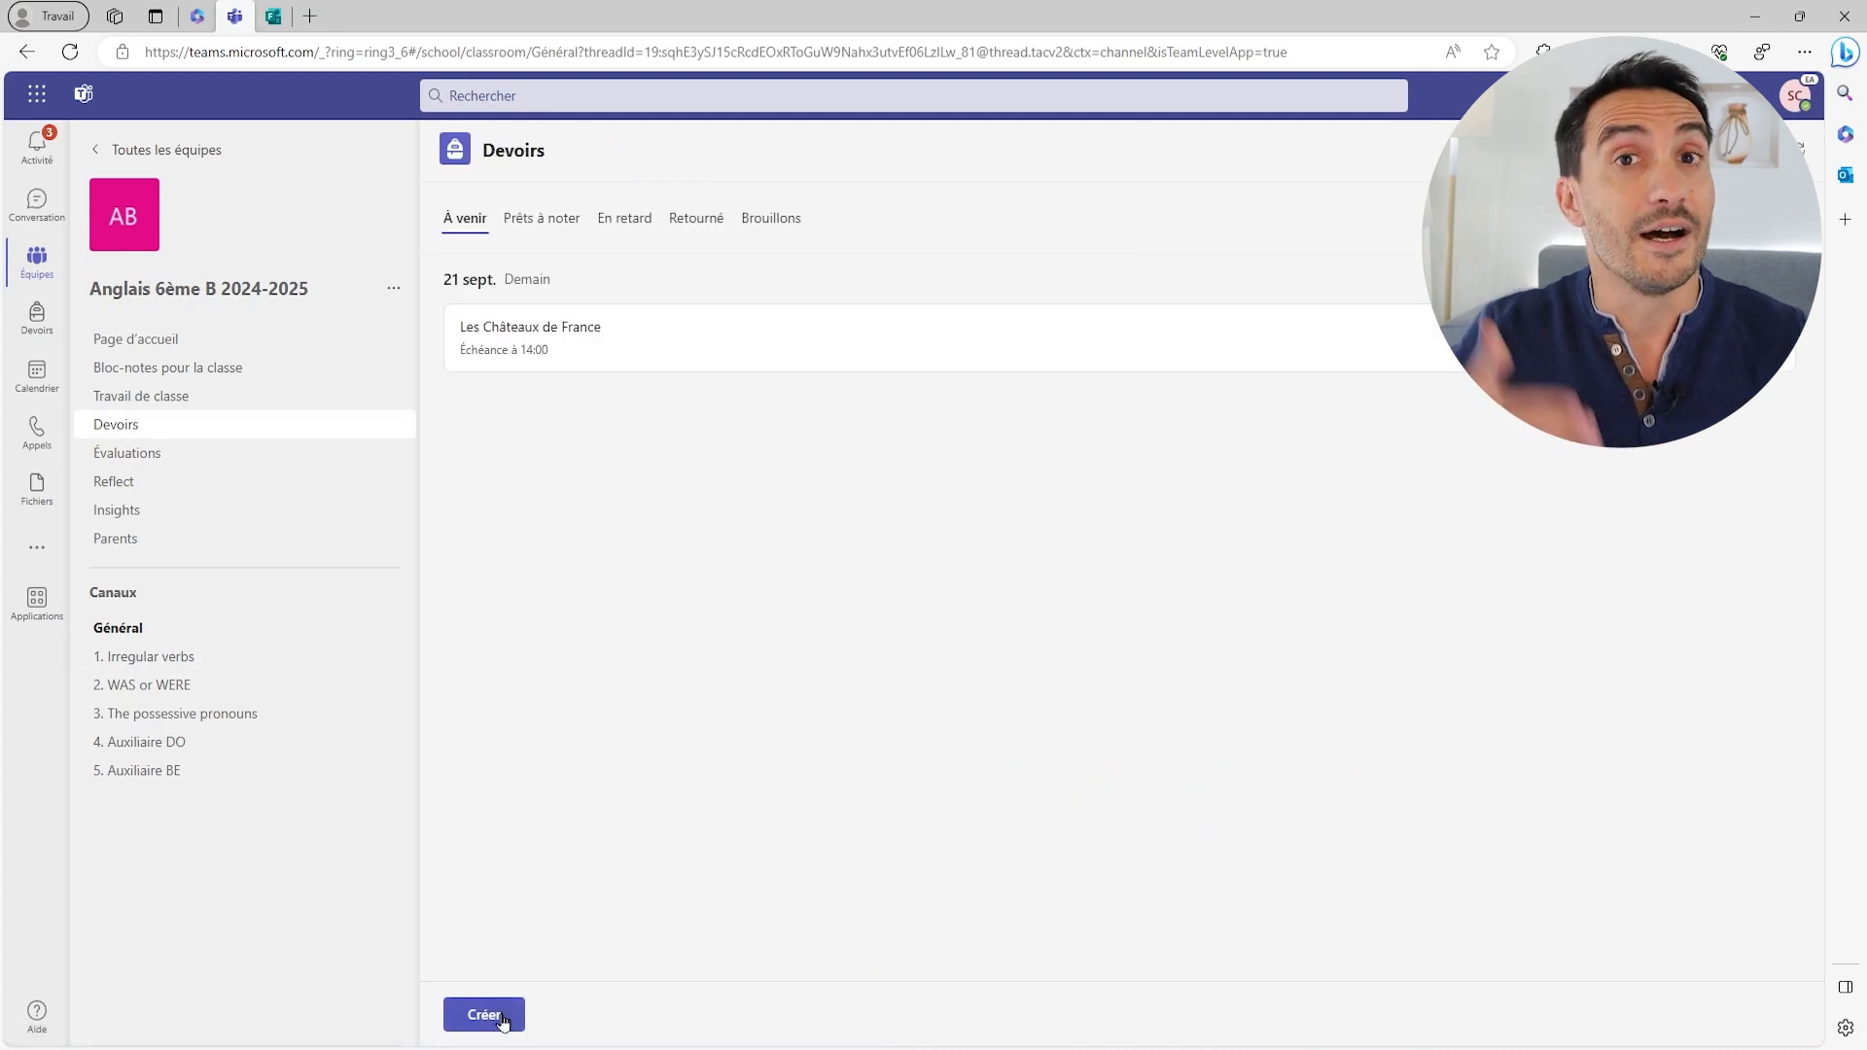
click(494, 1016)
click(536, 877)
click(550, 269)
text(Irregular verbs)
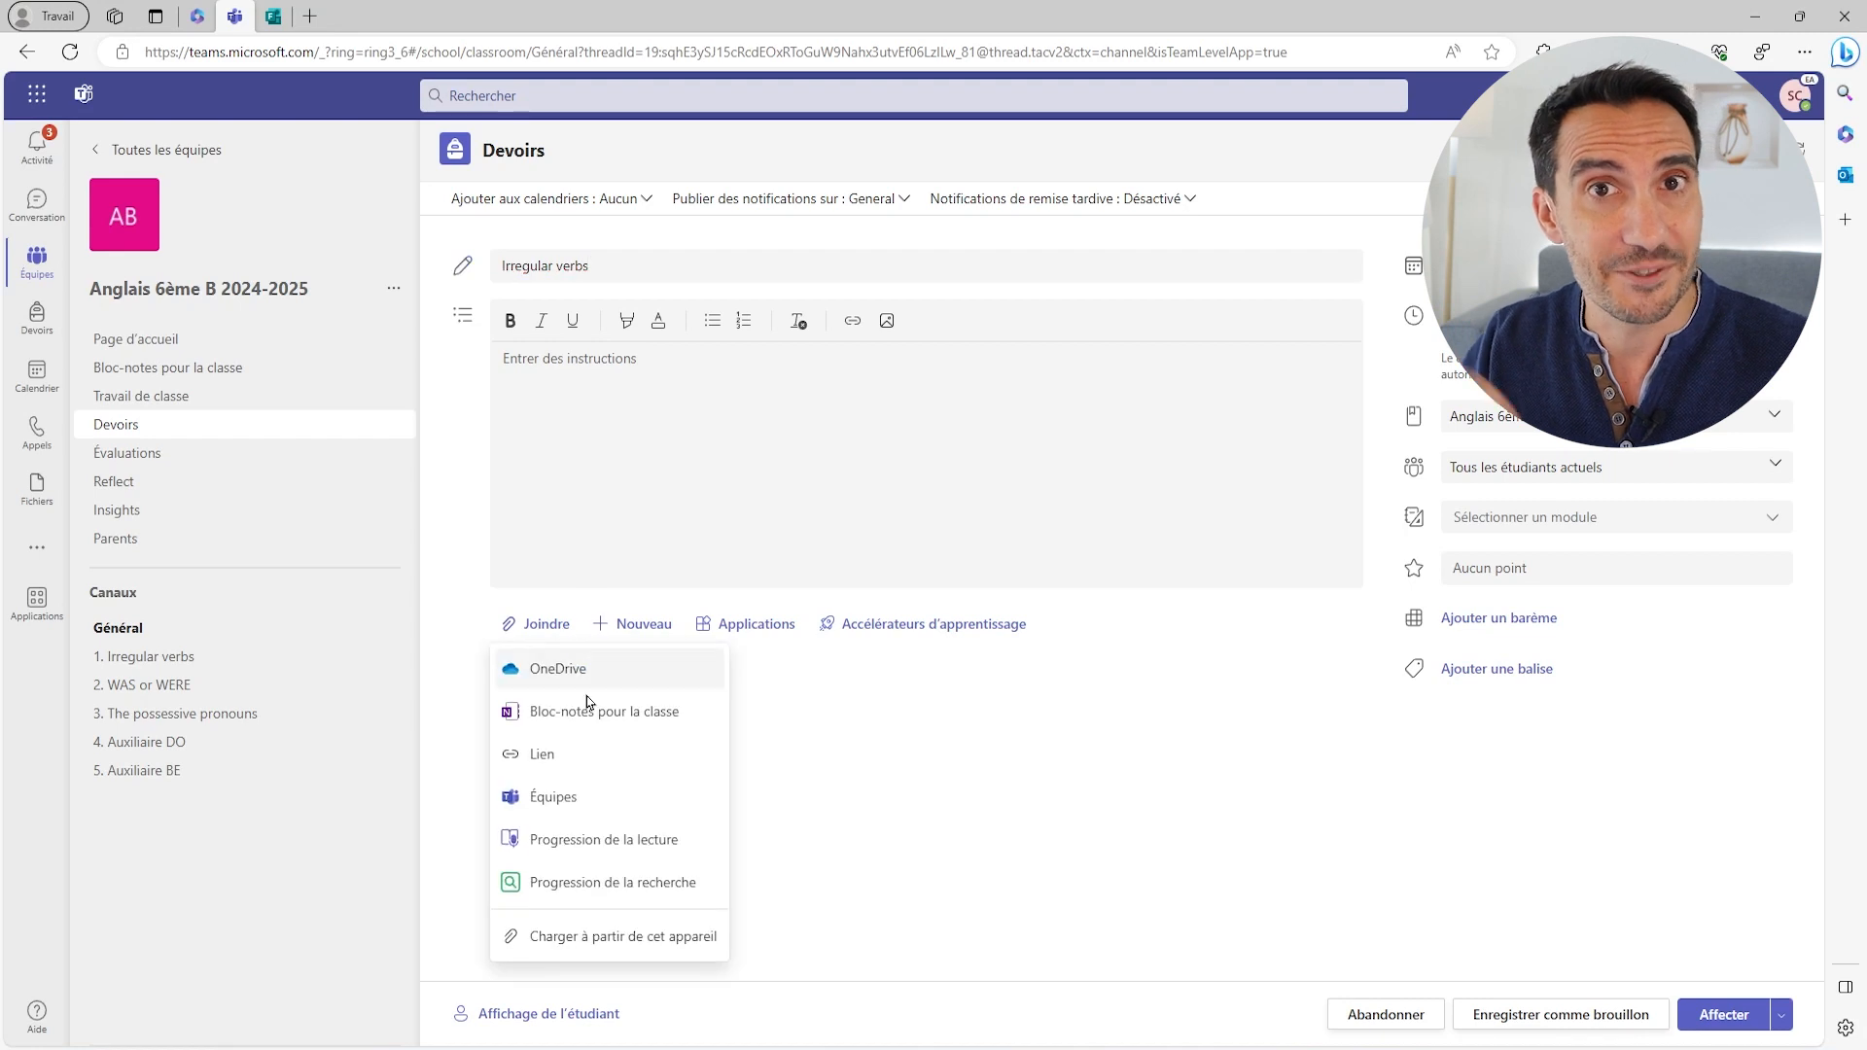
- Attach the copied Teams post link to the "Irregular verbs" assignment as a web link
click(568, 753)
key(ctrl+v)
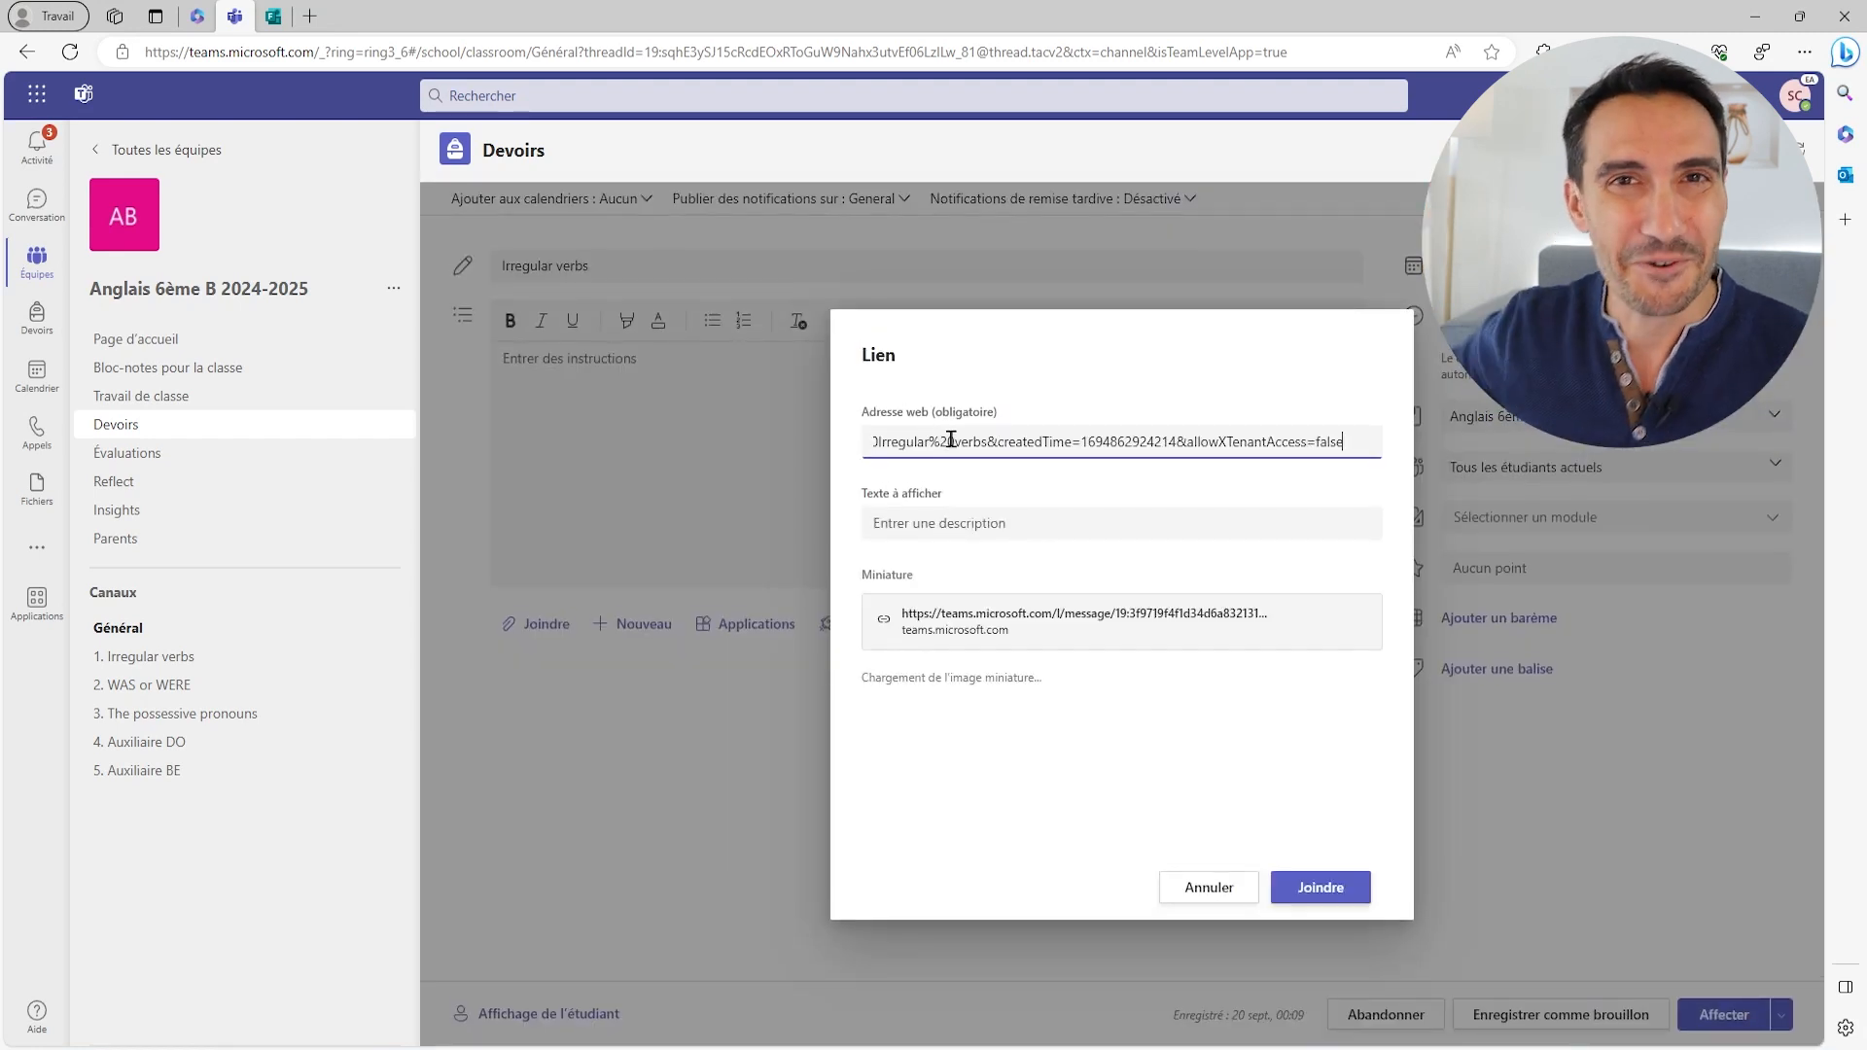
click(1318, 886)
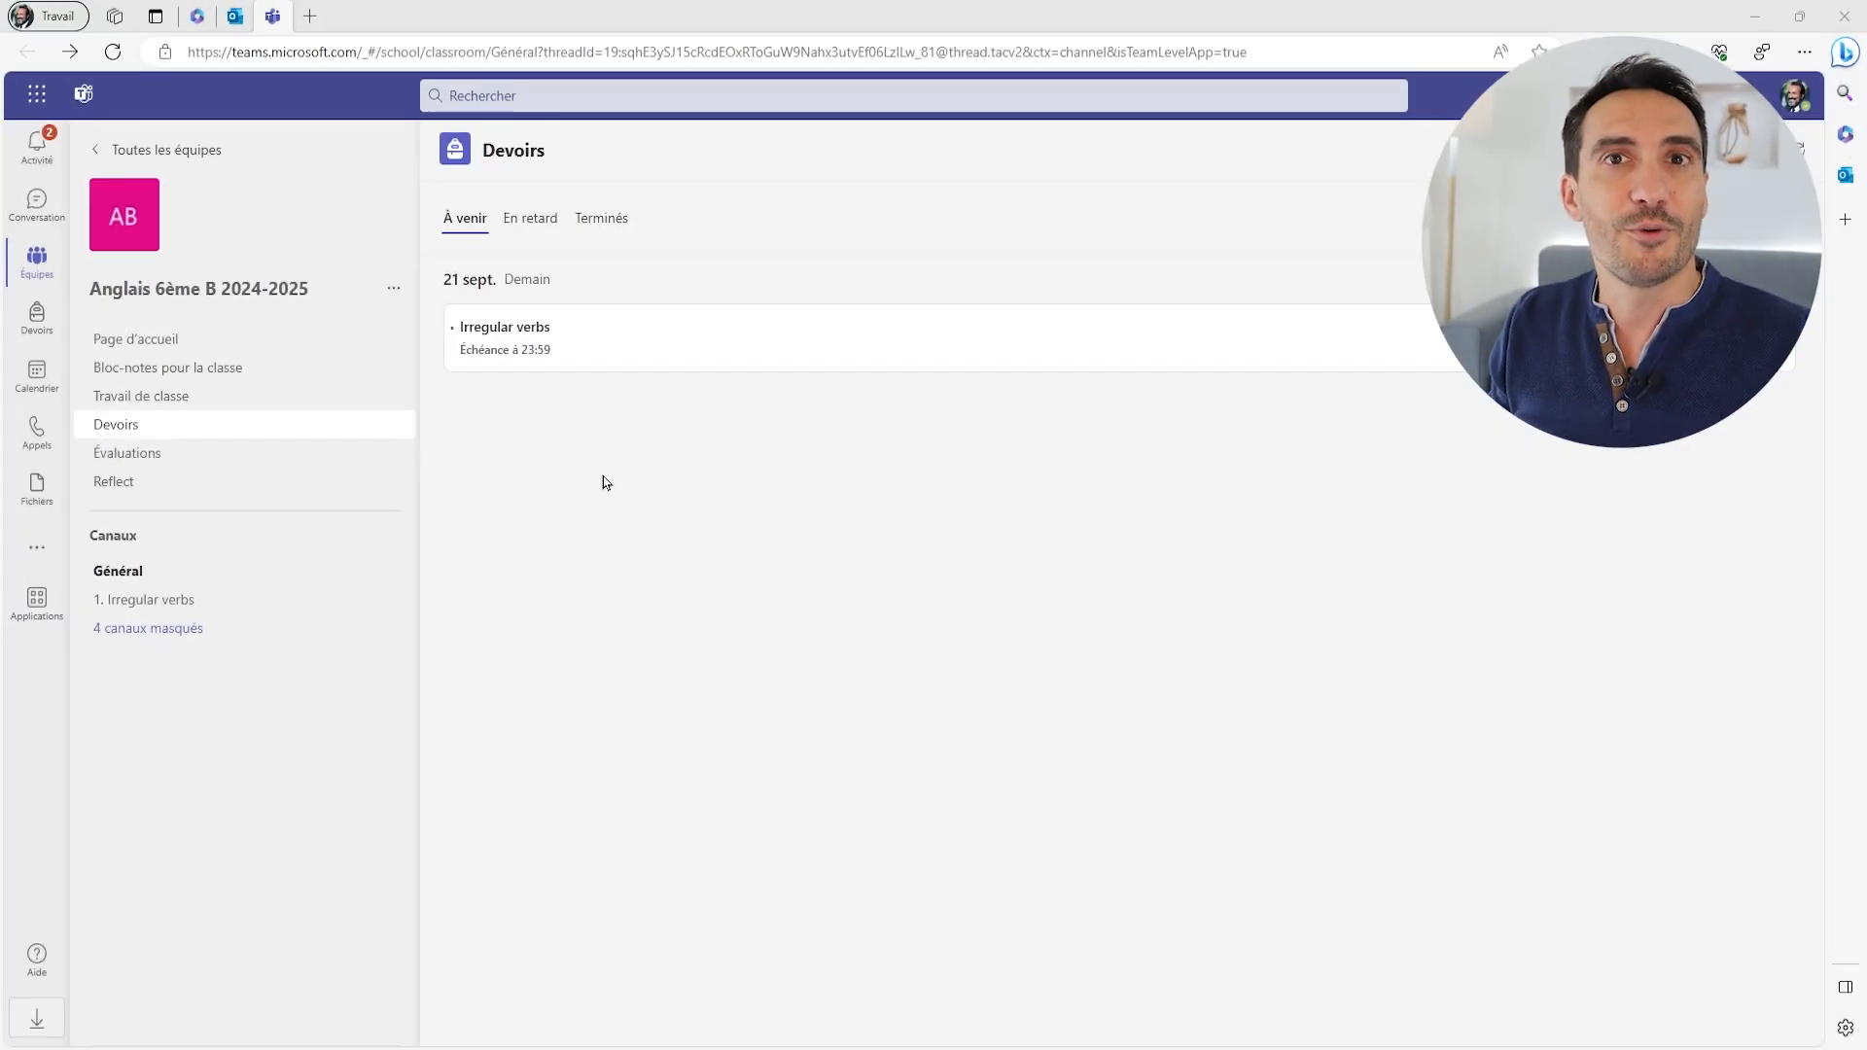
- In the student's session, open the "Irregular verbs" assignment and follow its attached "Join conversation" link to the channel post
click(588, 351)
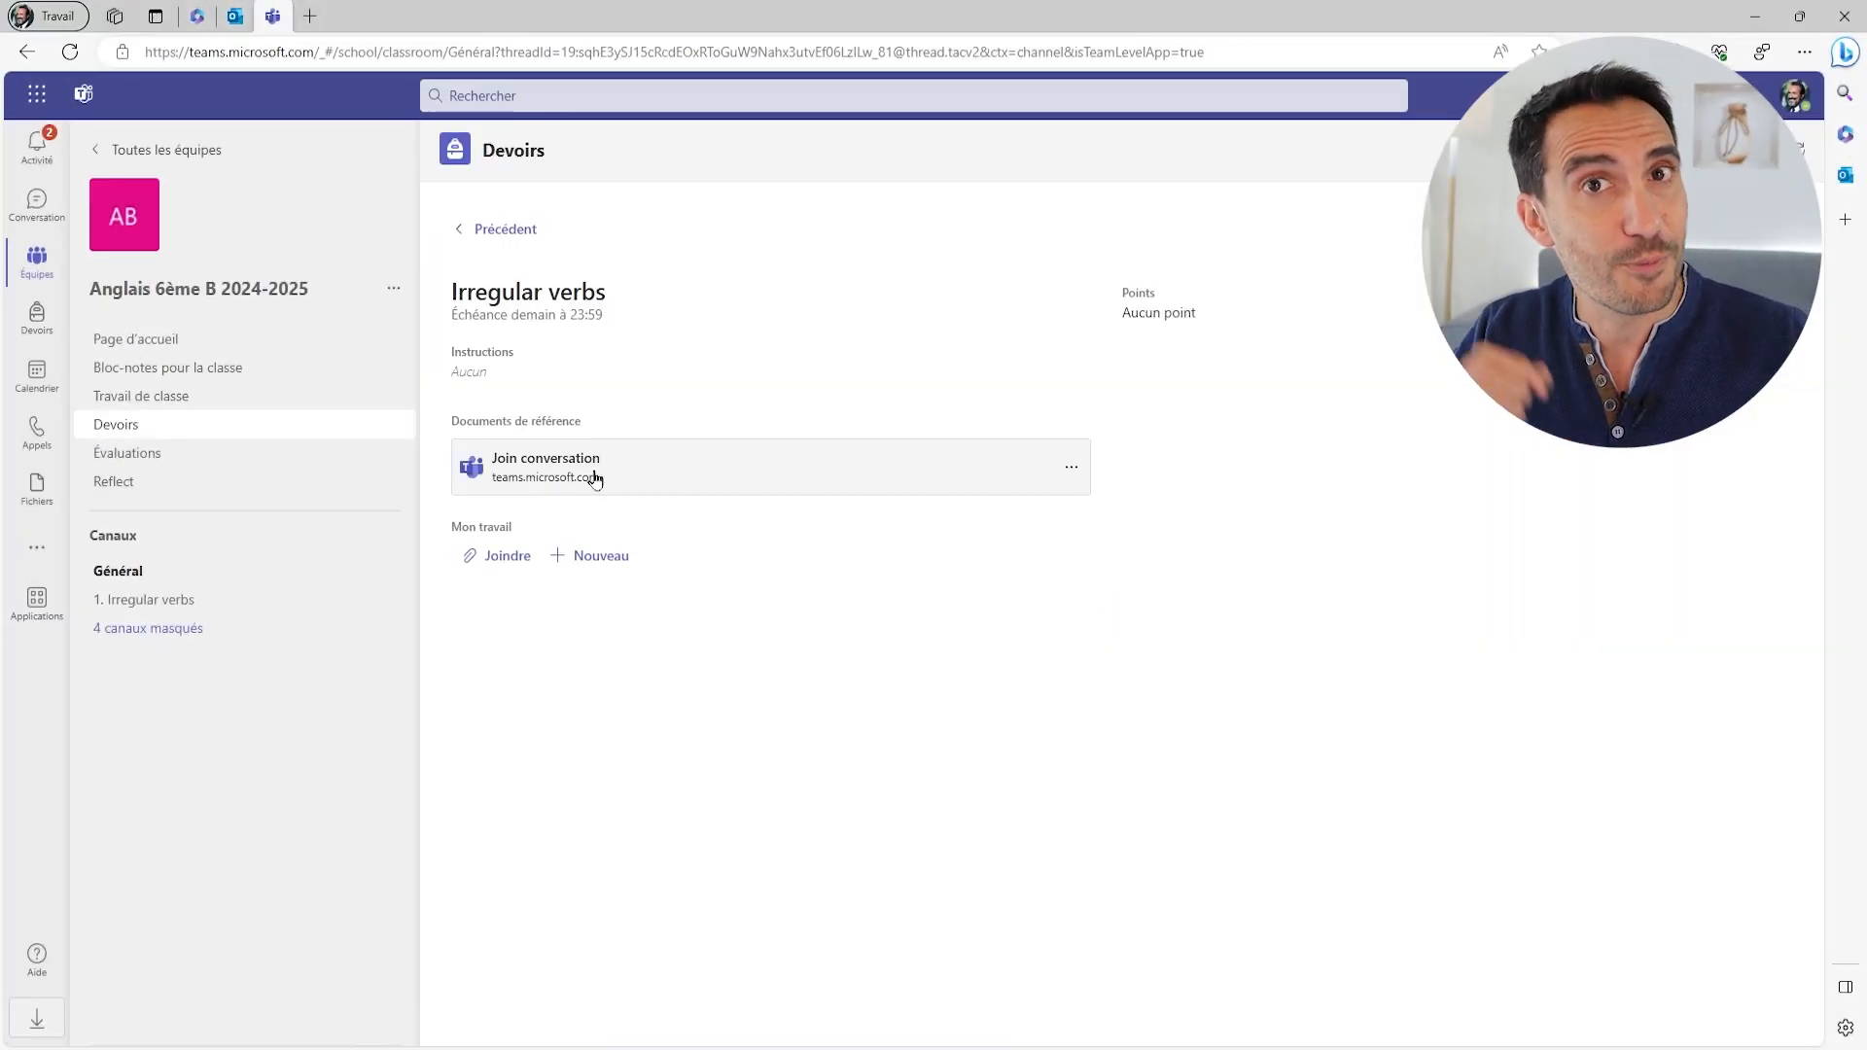
click(596, 479)
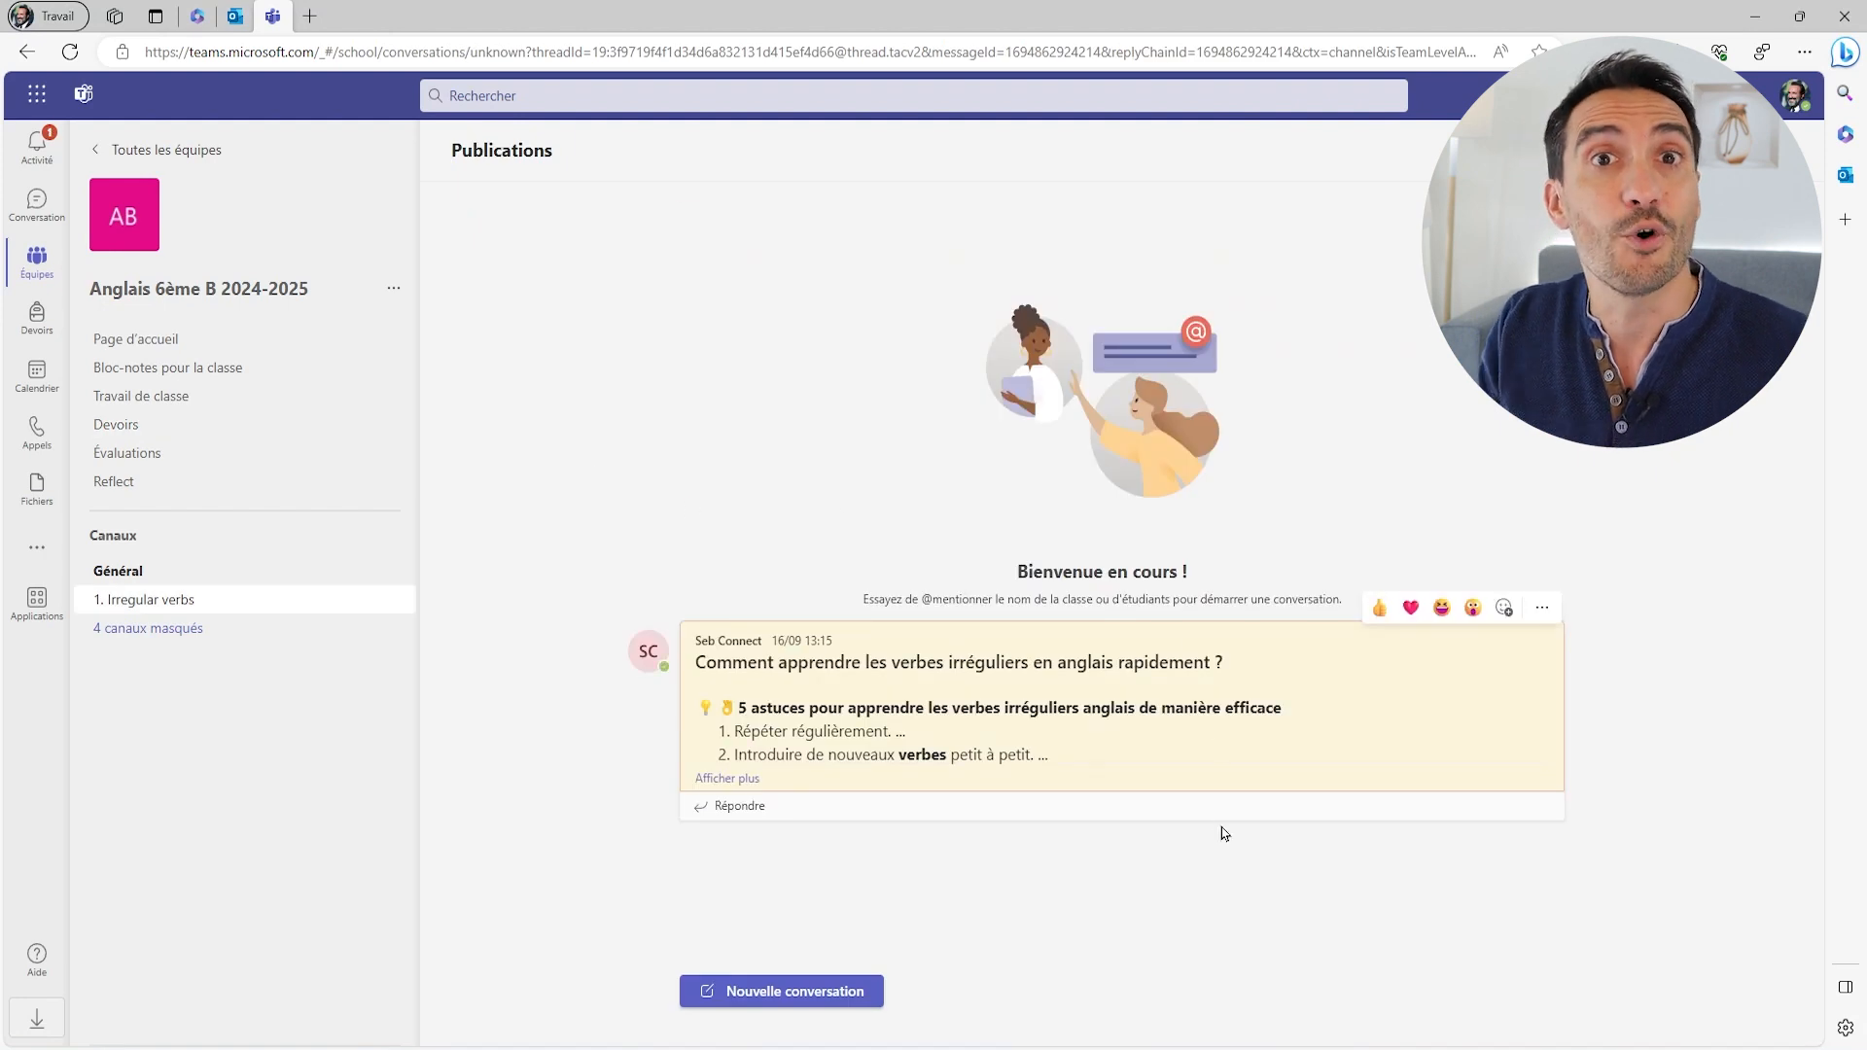